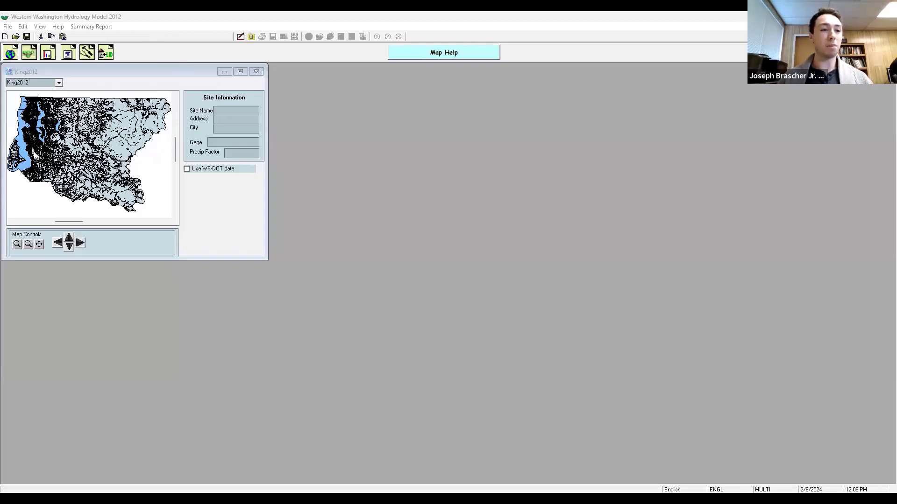
Step: Pick the project site location on the King2012 county map near Seatac
{"action": "left_click", "coordinate": [37, 150]}
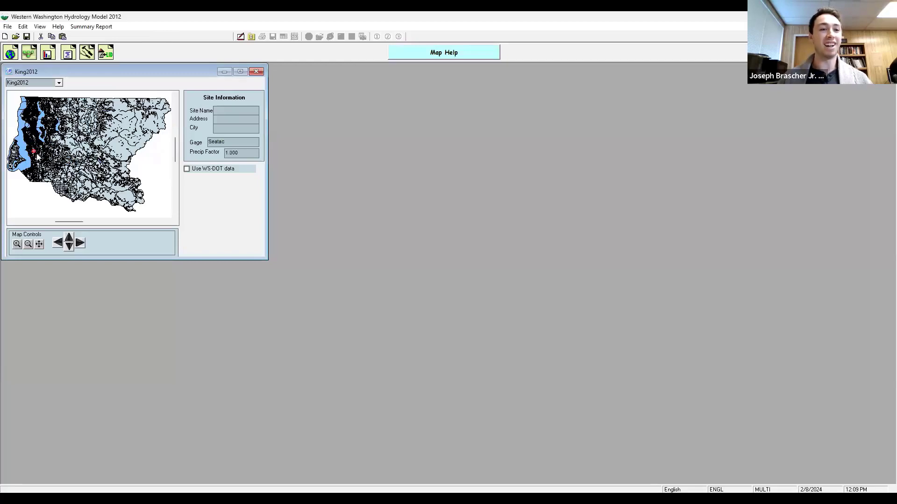
Step: Examine the area around the site by zooming in, panning the map and returning to the full view
{"action": "left_click", "coordinate": [18, 243]}
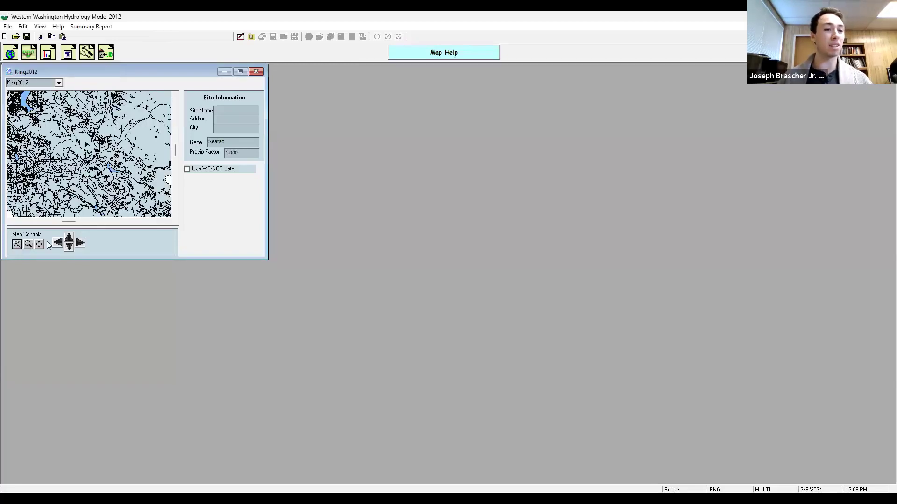
{"action": "left_click", "coordinate": [58, 243]}
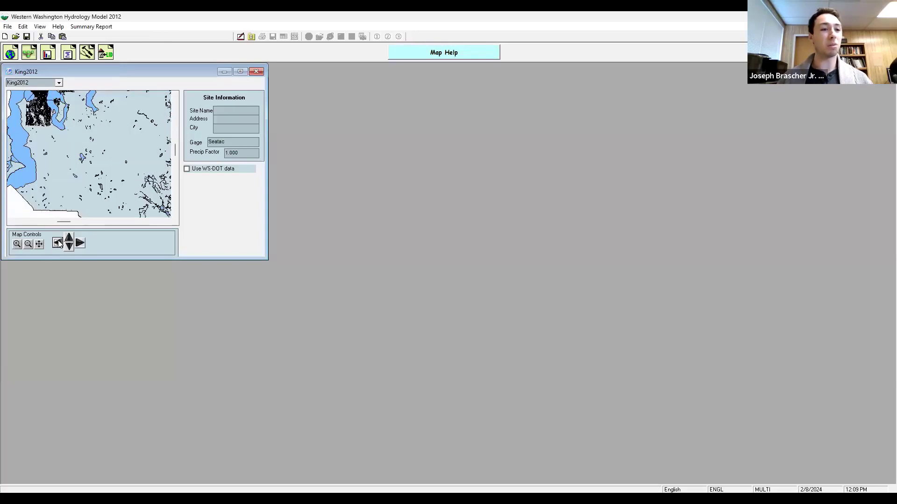
{"action": "left_click", "coordinate": [59, 243]}
{"action": "left_click", "coordinate": [68, 238]}
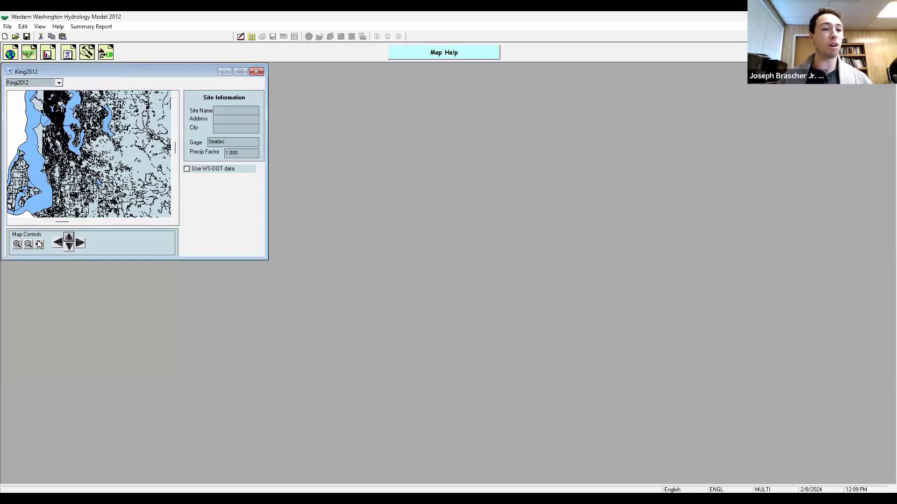
{"action": "left_click", "coordinate": [16, 244]}
{"action": "left_click", "coordinate": [17, 244]}
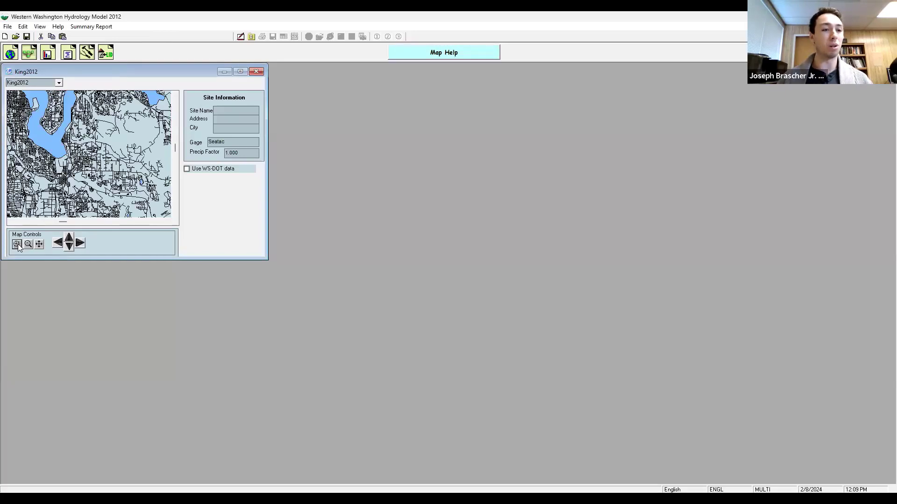
{"action": "left_click", "coordinate": [66, 245]}
{"action": "left_click", "coordinate": [57, 245]}
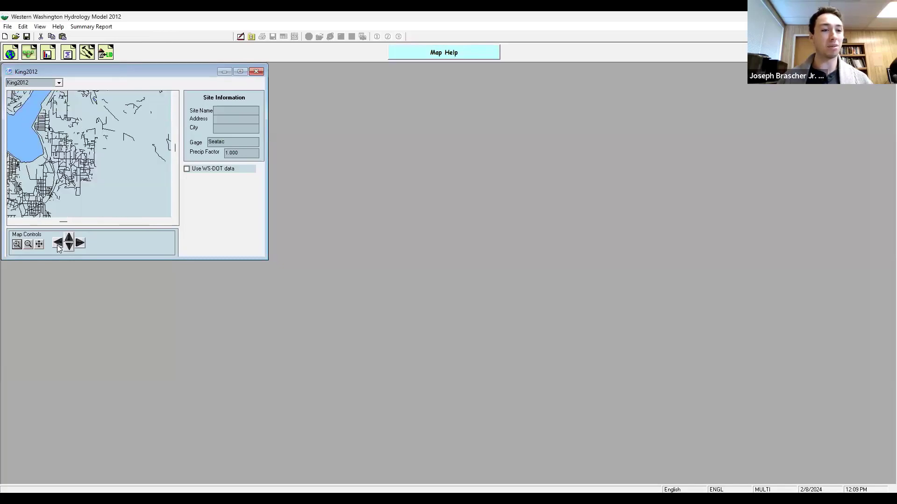
{"action": "left_click", "coordinate": [56, 245]}
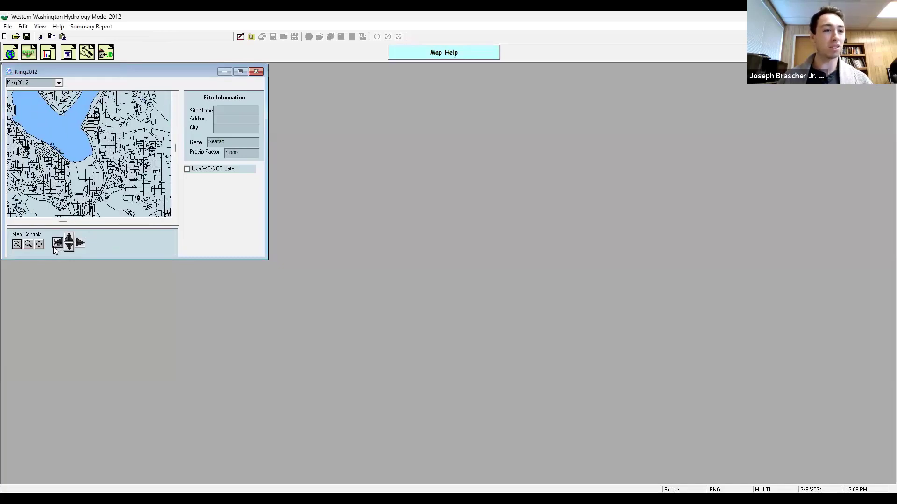
{"action": "left_click", "coordinate": [54, 246]}
{"action": "left_click", "coordinate": [55, 245]}
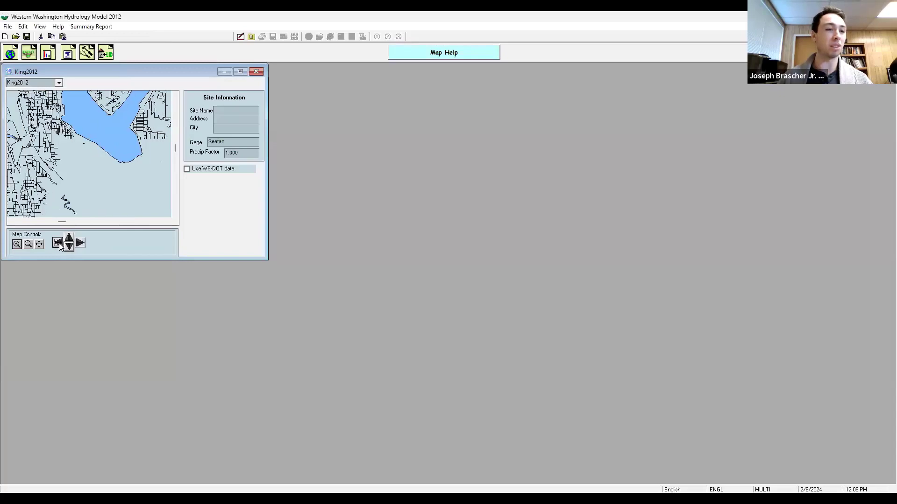
{"action": "left_click", "coordinate": [29, 244]}
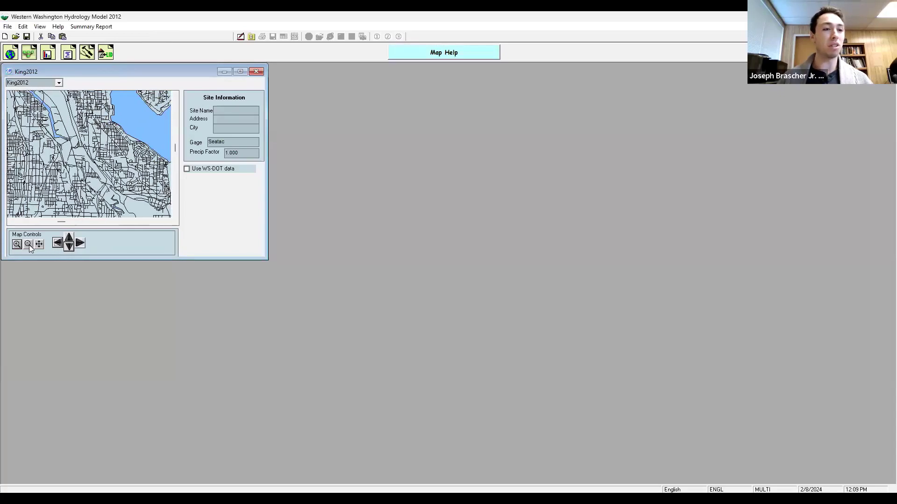
{"action": "left_click", "coordinate": [29, 244]}
{"action": "left_click", "coordinate": [39, 244]}
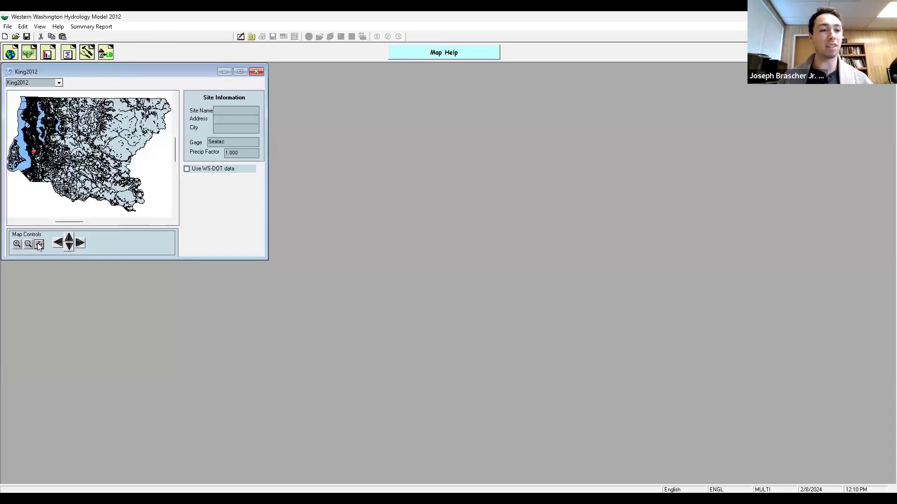
{"action": "left_click", "coordinate": [70, 239]}
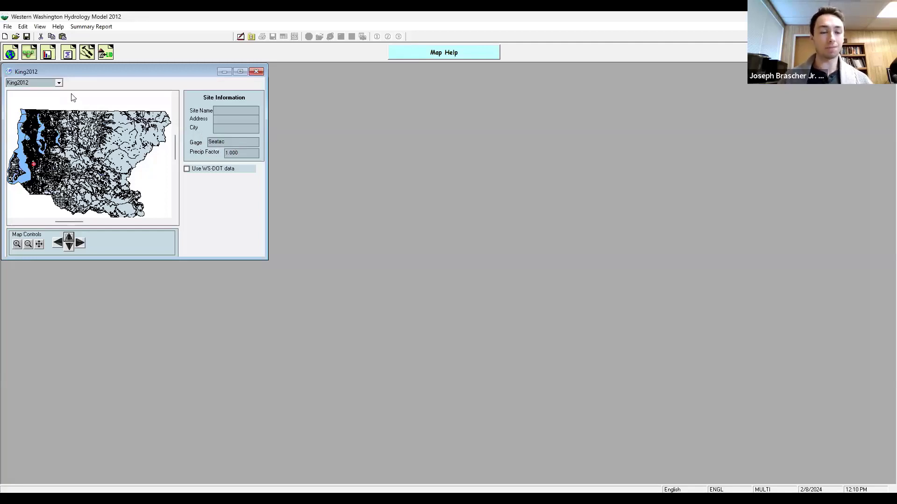
{"action": "left_click", "coordinate": [59, 83]}
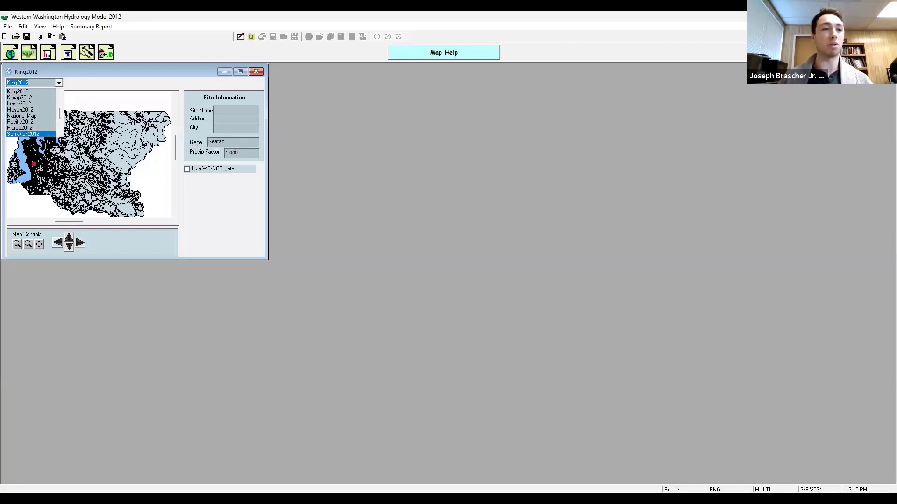
{"action": "left_click", "coordinate": [110, 93]}
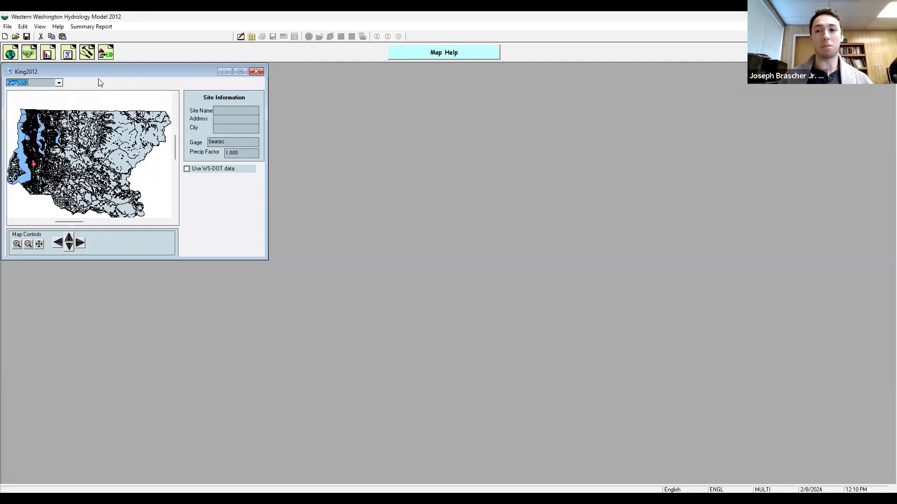
Step: Open the schematic and add a Predeveloped basin with 3 acres of C, Forest, Flat
{"action": "left_click", "coordinate": [30, 53]}
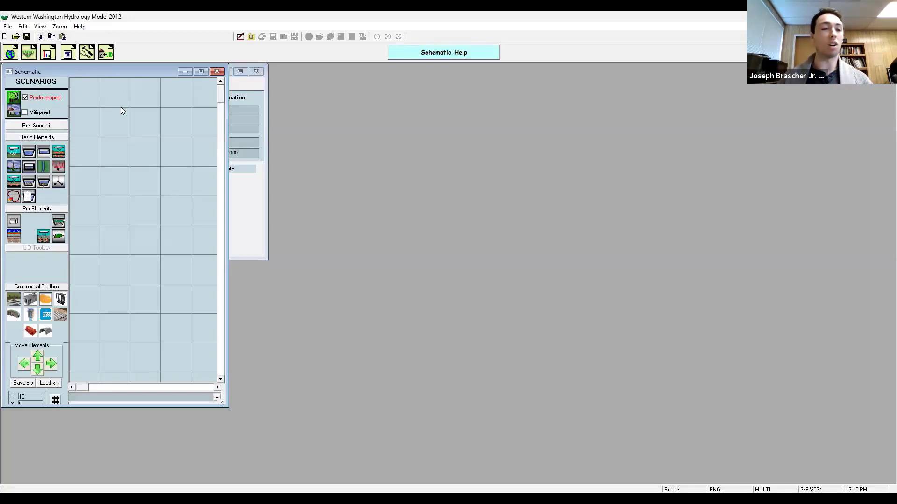
{"action": "left_click_drag", "start_coordinate": [11, 155], "coordinate": [146, 121]}
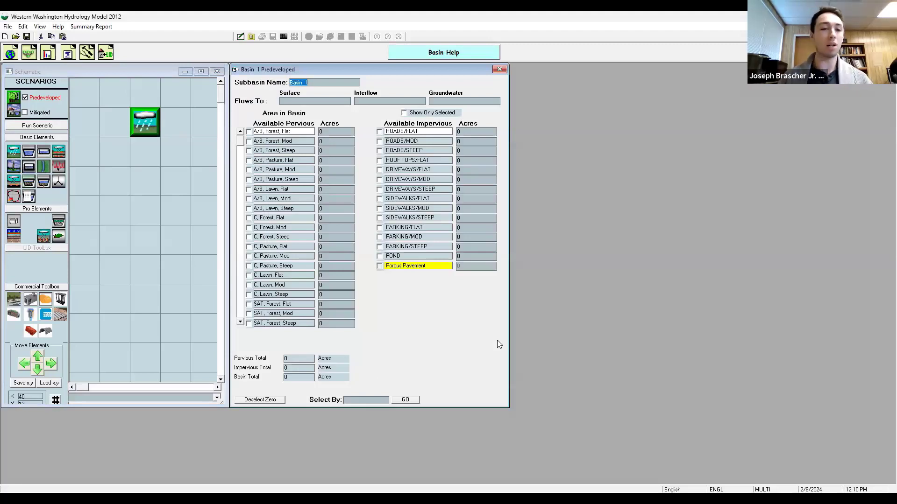
{"action": "left_click", "coordinate": [327, 219]}
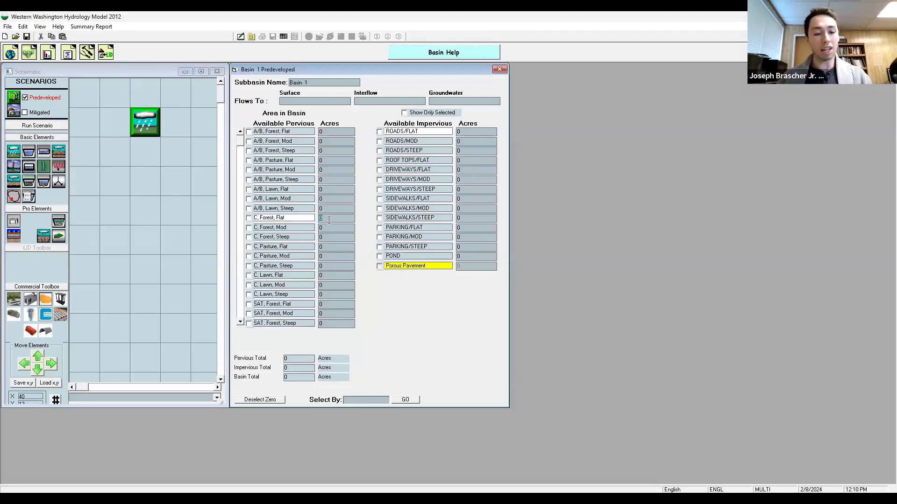
{"action": "type", "text": "3"}
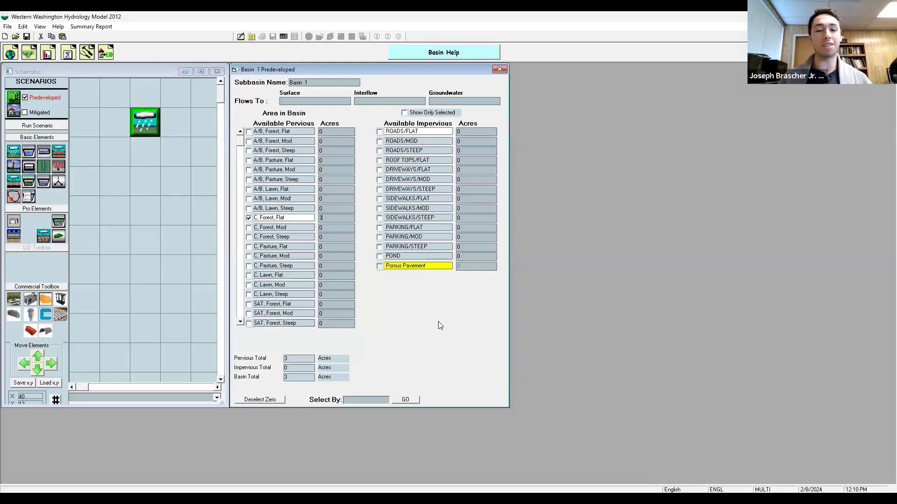
Step: Connect the predeveloped basin's surface flow and interflow to point of compliance 1
{"action": "right_click", "coordinate": [139, 121]}
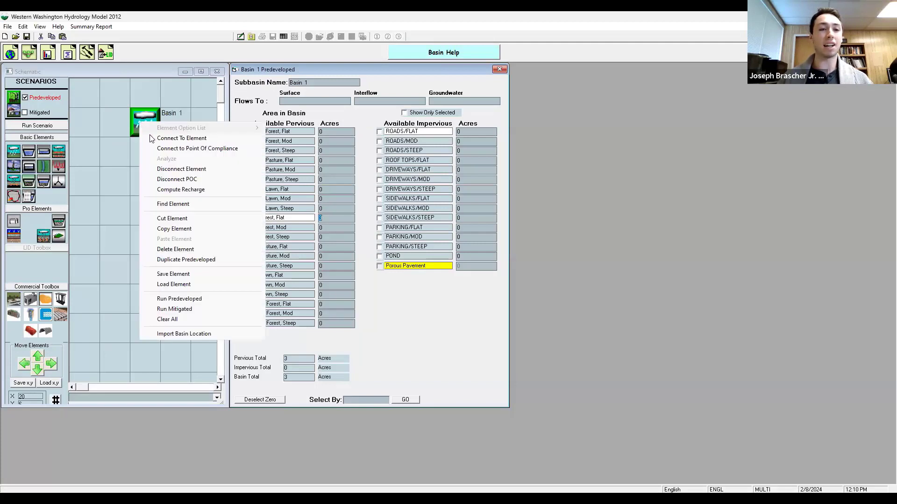
{"action": "left_click", "coordinate": [199, 149]}
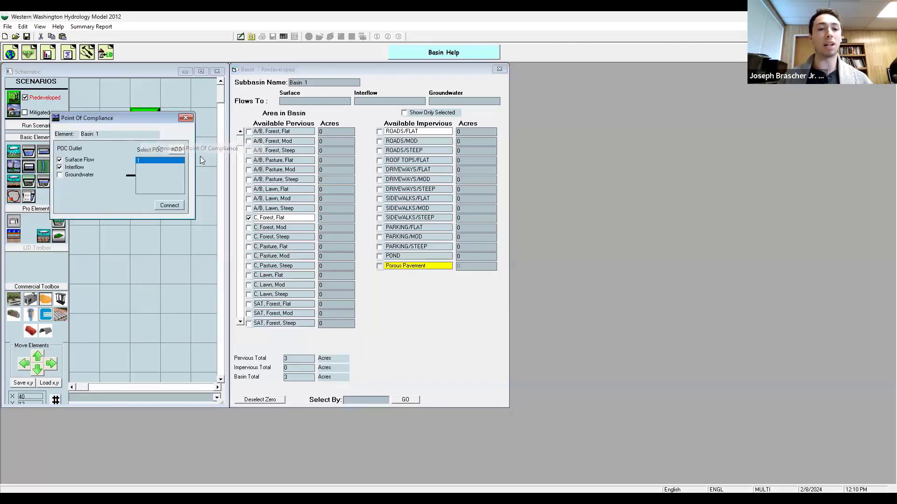
{"action": "left_click", "coordinate": [171, 207]}
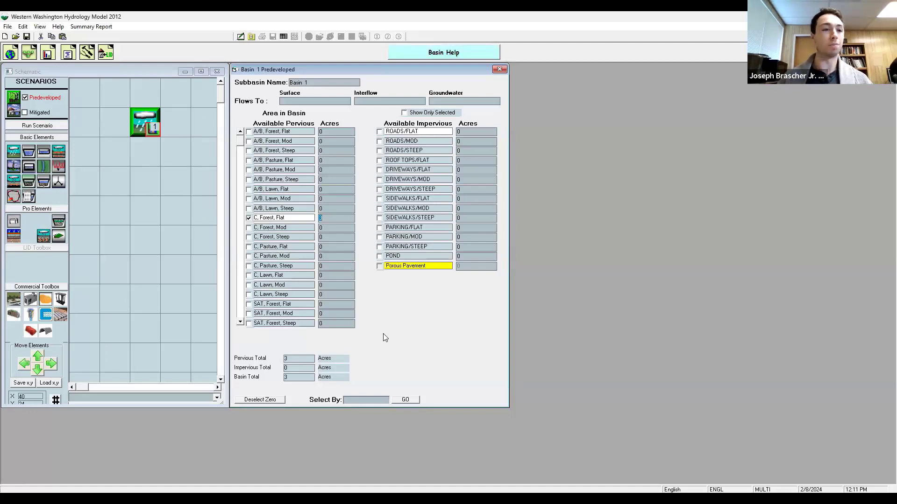
Step: Run the Predeveloped scenario and try to view the POC 1 analysis, dismissing the message and closing the analysis
{"action": "left_click", "coordinate": [55, 125]}
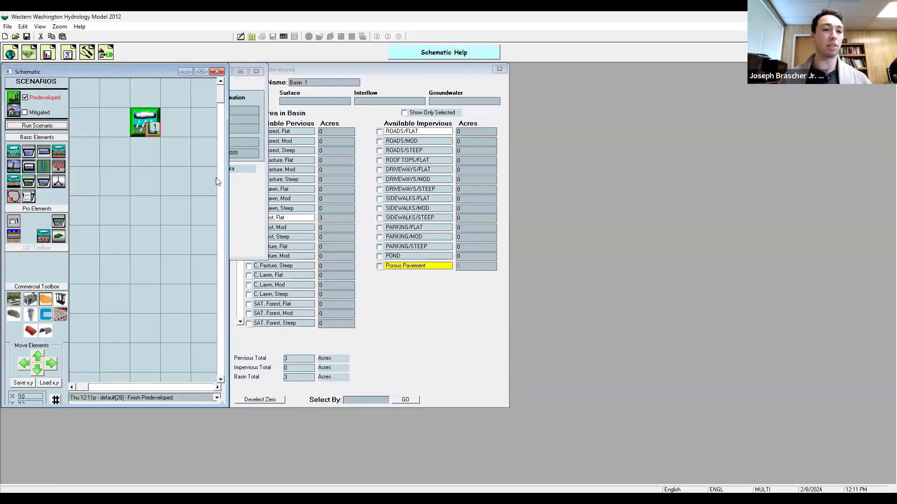
{"action": "left_click", "coordinate": [48, 53]}
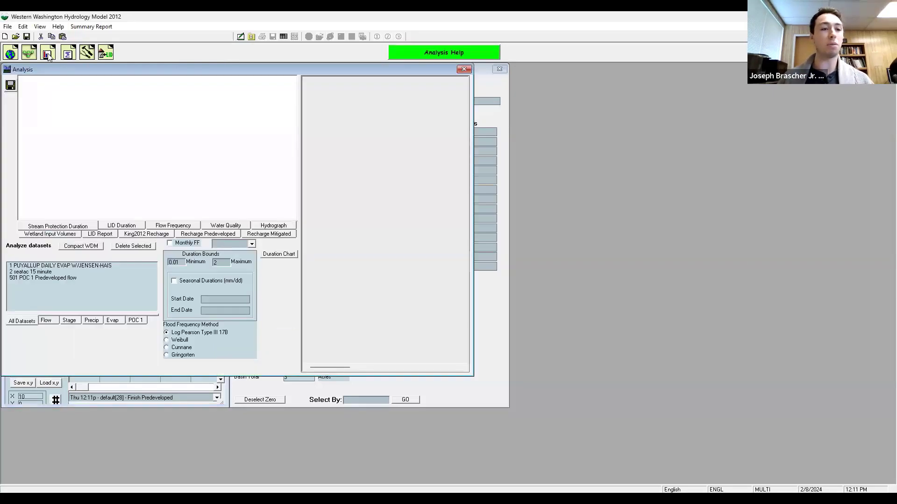
{"action": "left_click", "coordinate": [135, 322]}
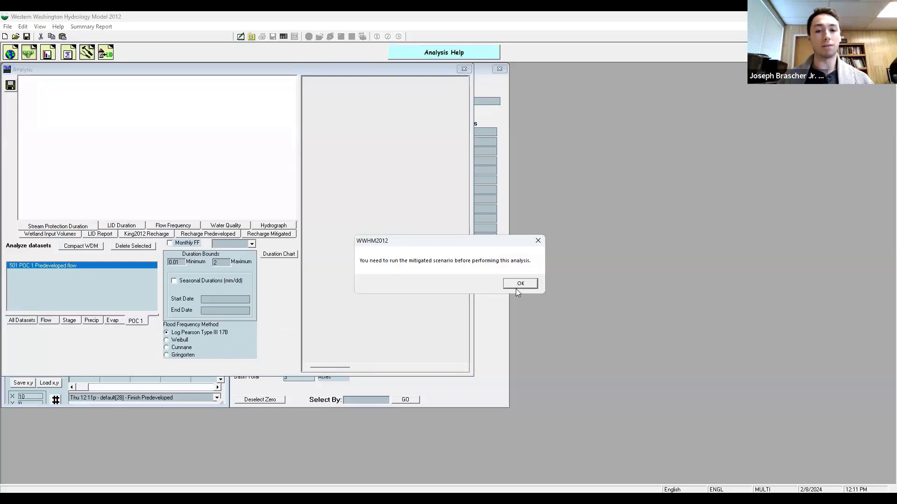
{"action": "left_click", "coordinate": [518, 283]}
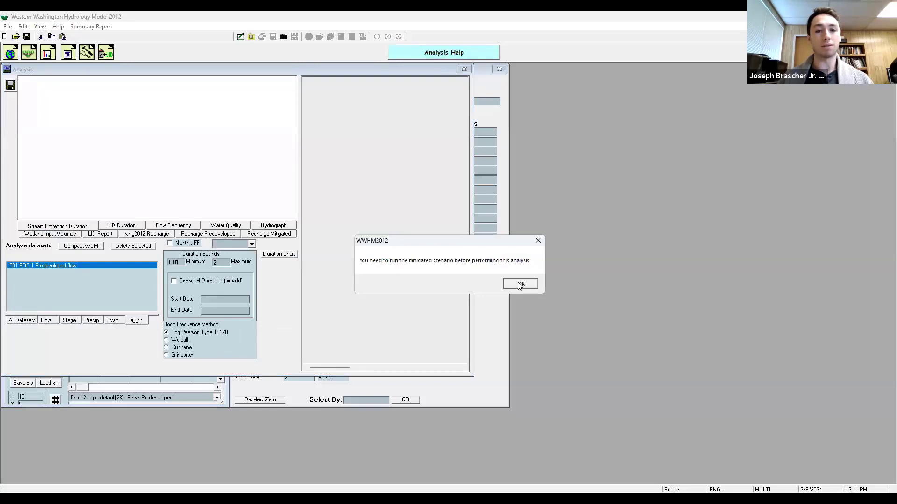
{"action": "left_click", "coordinate": [464, 69]}
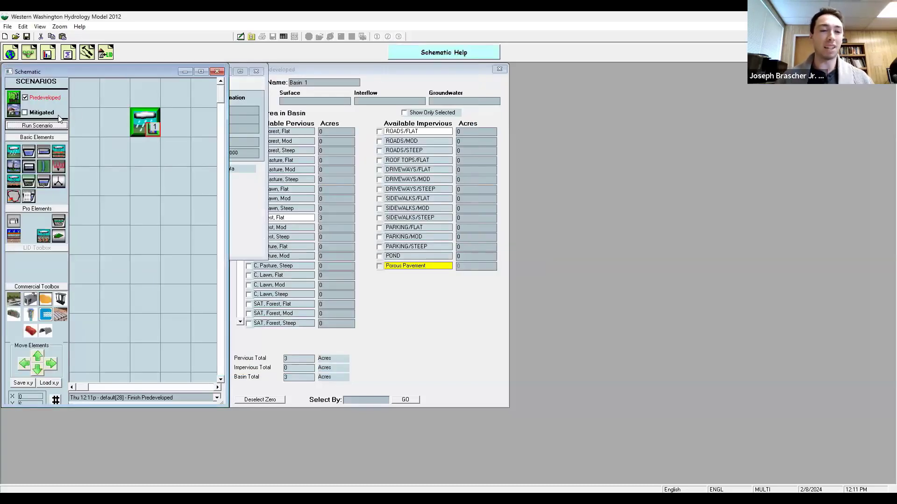
Step: Switch to the Mitigated scenario and place a basin element on the schematic grid
{"action": "left_click", "coordinate": [146, 122]}
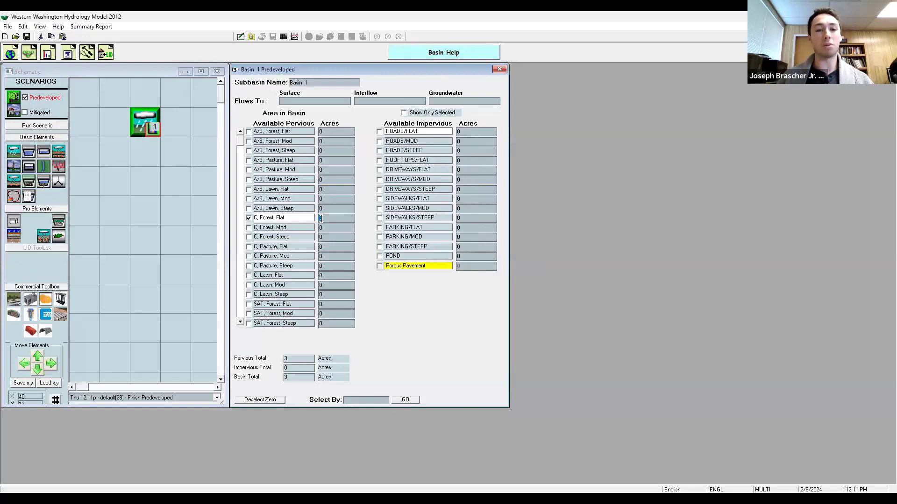
{"action": "left_click", "coordinate": [53, 114]}
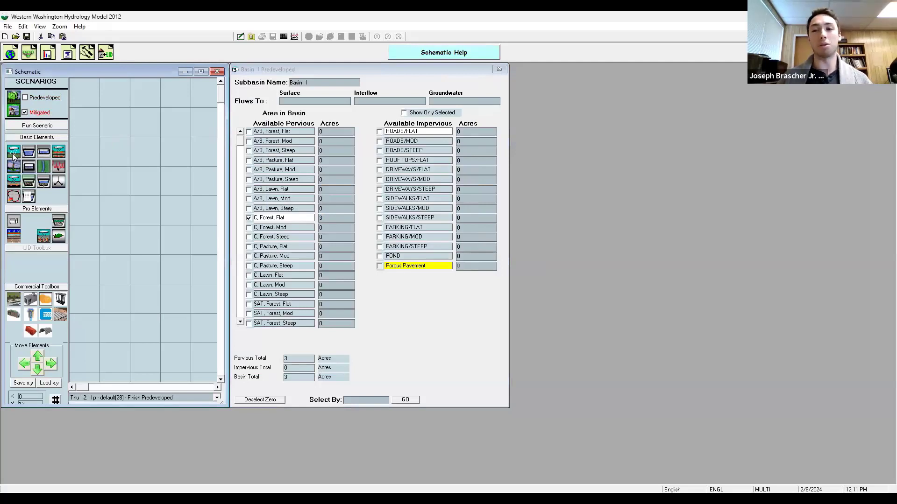
{"action": "left_click_drag", "start_coordinate": [14, 154], "coordinate": [145, 121]}
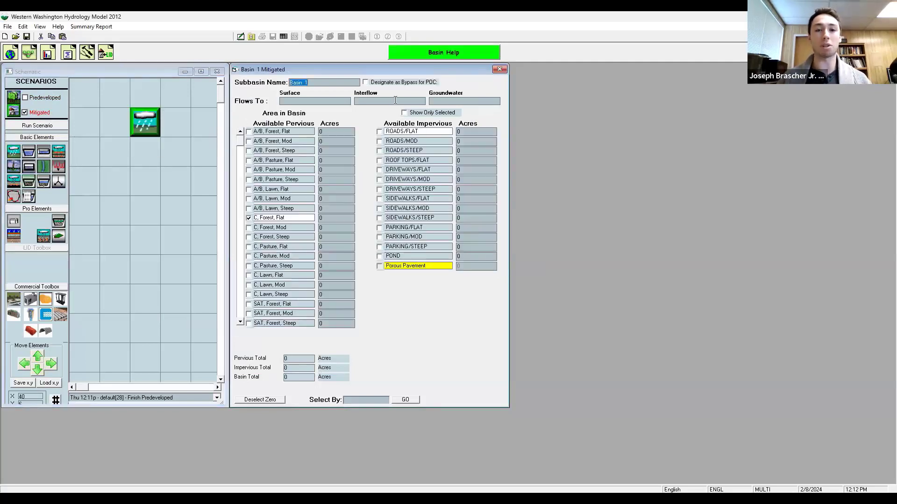
Step: Set ROADS/FLAT, ROOF TOPS/FLAT and SIDEWALKS/FLAT to 1 acre each in the mitigated basin
{"action": "left_click", "coordinate": [466, 131]}
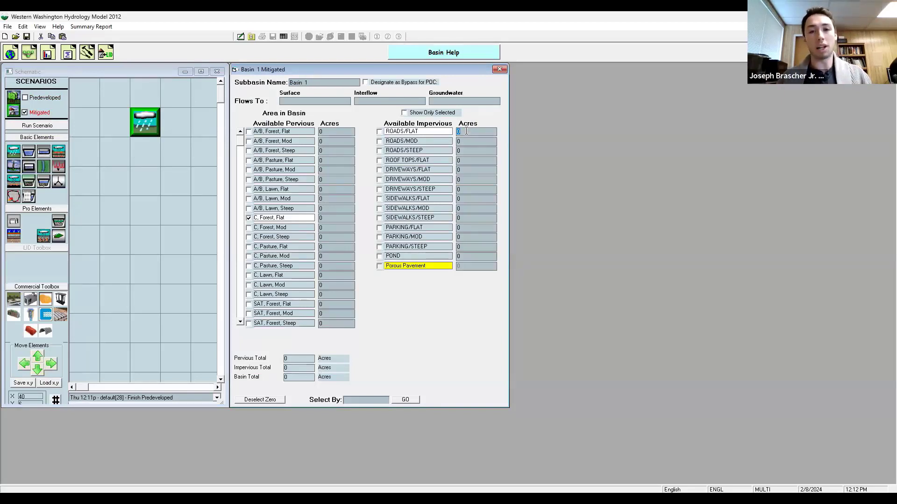
{"action": "type", "text": "1"}
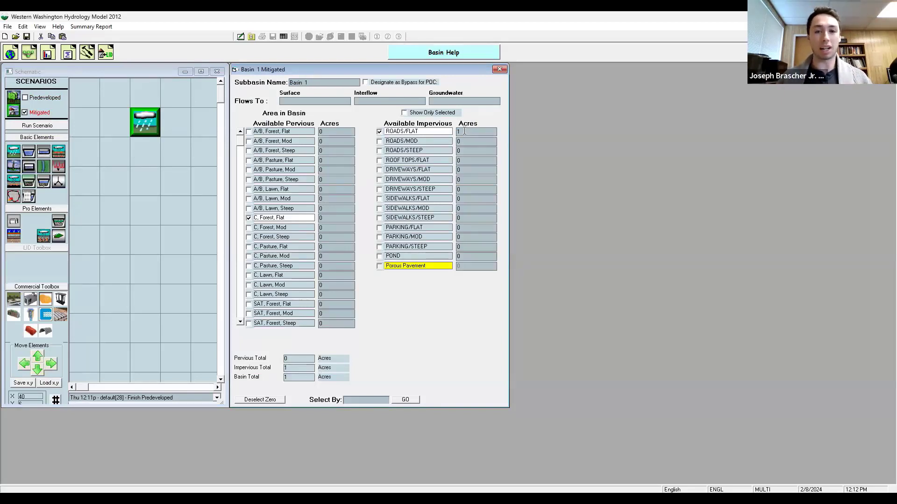
{"action": "left_click", "coordinate": [479, 160]}
{"action": "type", "text": "1"}
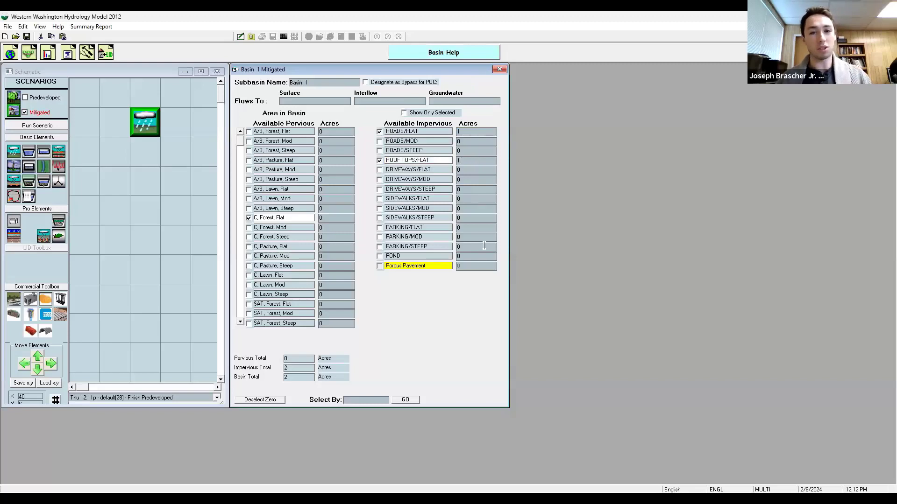
{"action": "left_click", "coordinate": [484, 199]}
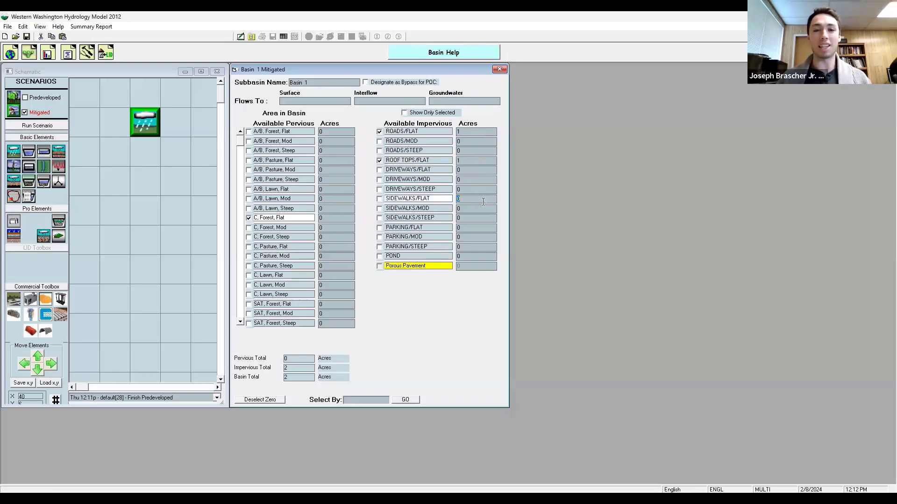
{"action": "type", "text": "1"}
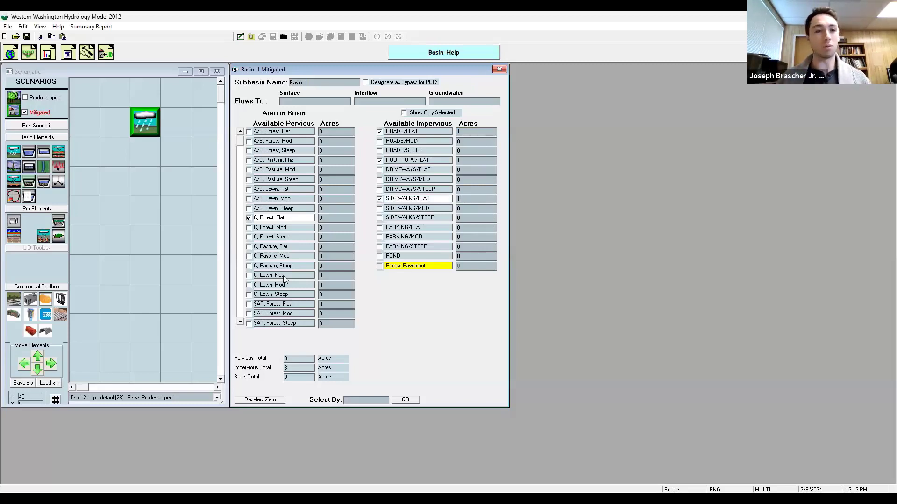
Step: Connect the mitigated basin to the point of compliance
{"action": "right_click", "coordinate": [141, 119]}
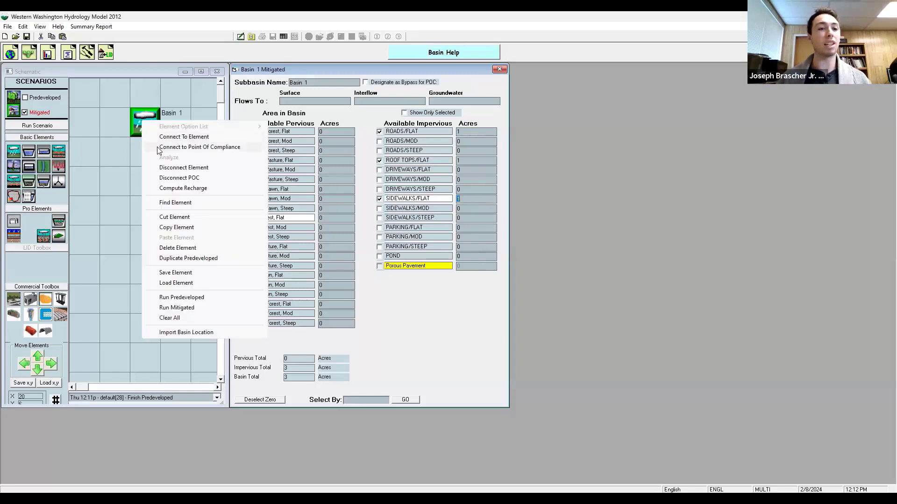
{"action": "left_click", "coordinate": [163, 138]}
{"action": "left_click", "coordinate": [202, 243]}
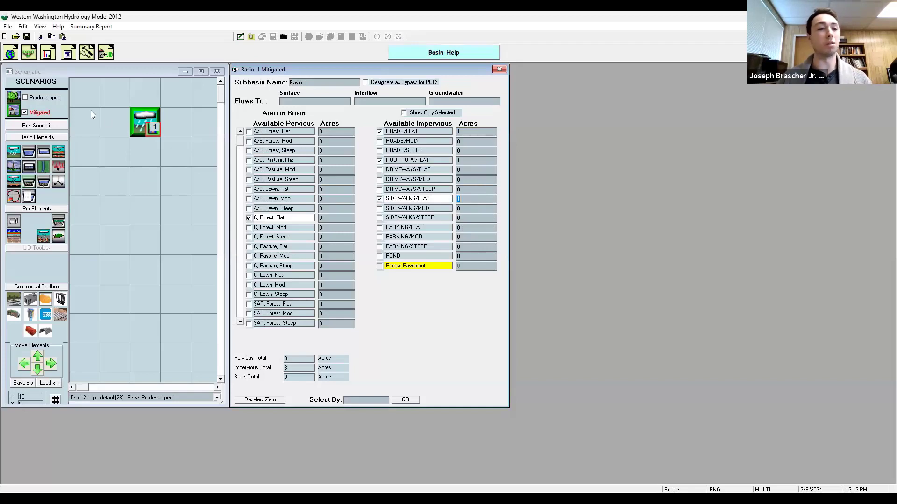
Step: Run the Mitigated scenario and review the POC 1 flow duration comparison in the analysis, then close it
{"action": "left_click", "coordinate": [61, 128]}
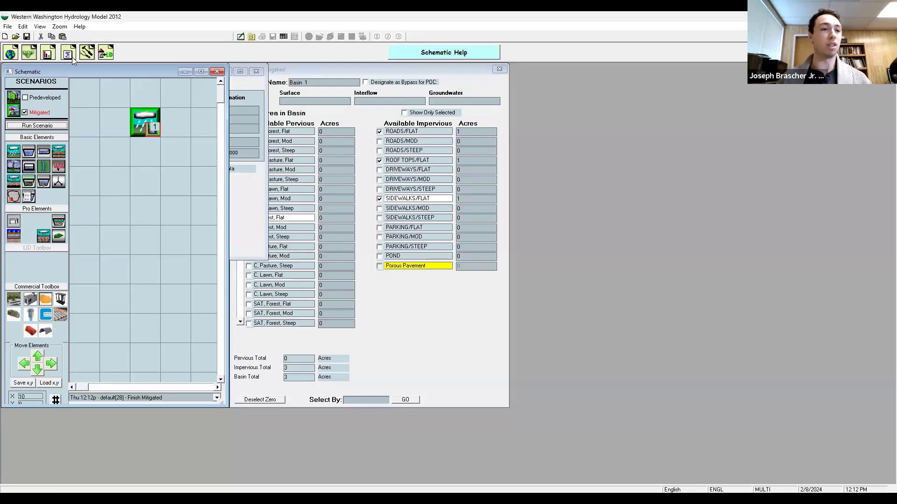
{"action": "left_click", "coordinate": [48, 53]}
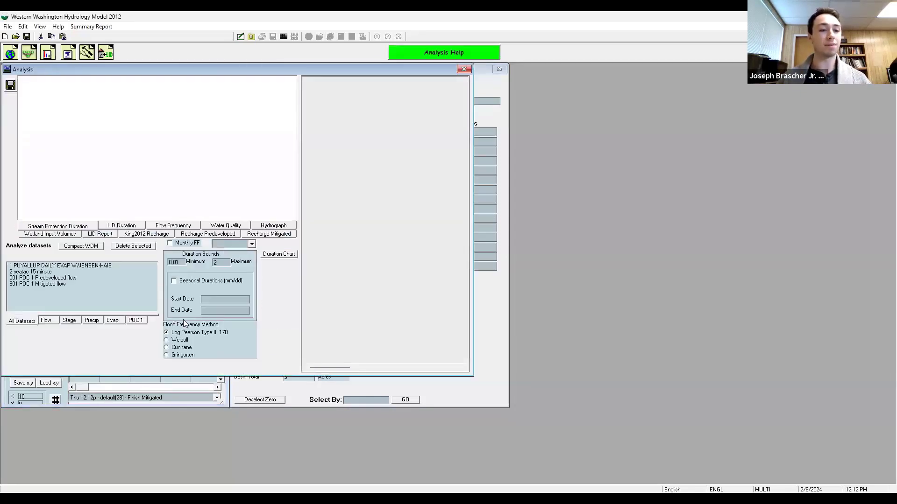
{"action": "left_click", "coordinate": [136, 321]}
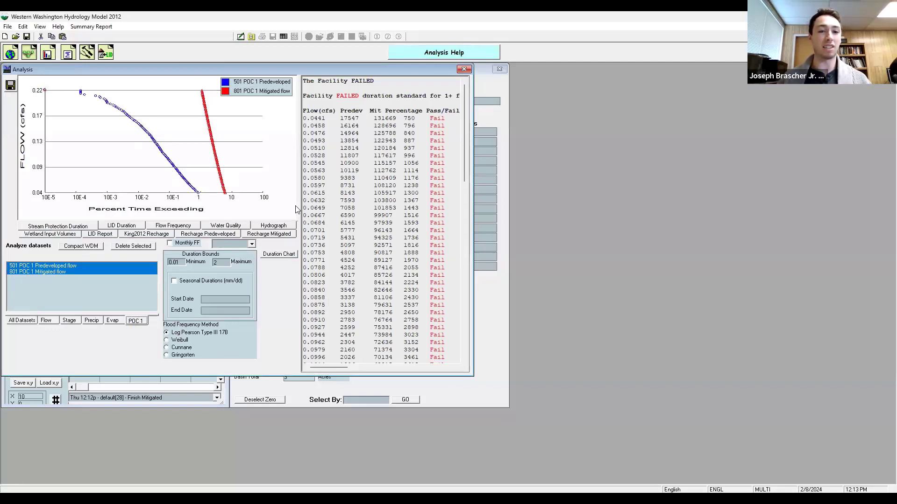
{"action": "left_click_drag", "start_coordinate": [465, 143], "coordinate": [457, 78]}
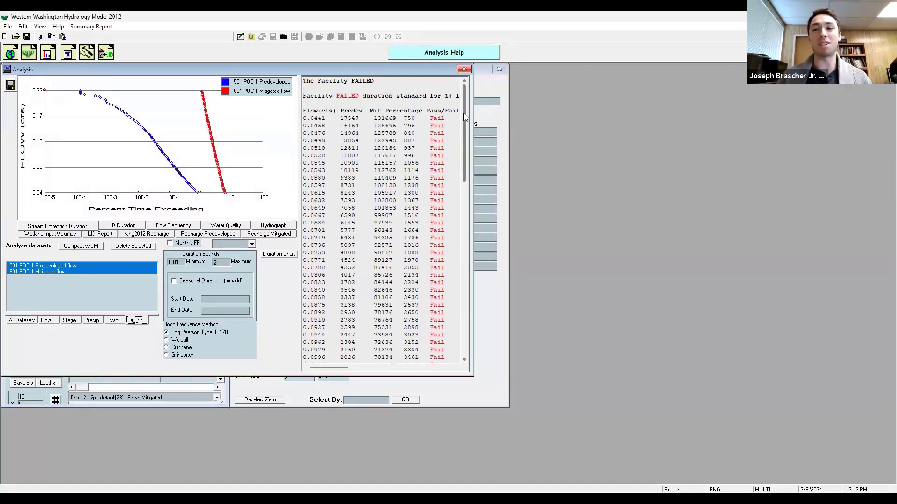
{"action": "left_click", "coordinate": [464, 69]}
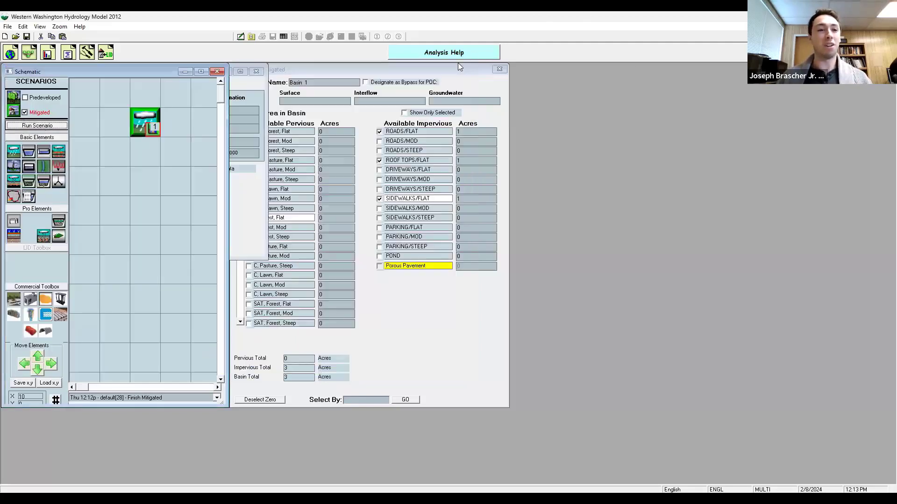
Step: Disconnect the basin from the point of compliance and place a HydroStor chamber below it
{"action": "right_click", "coordinate": [148, 123]}
{"action": "left_click", "coordinate": [181, 181]}
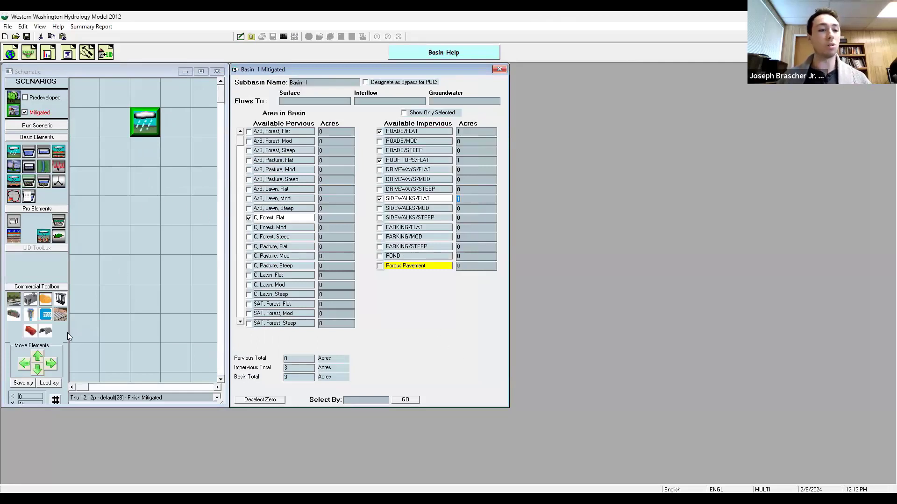
{"action": "left_click_drag", "start_coordinate": [46, 333], "coordinate": [144, 182]}
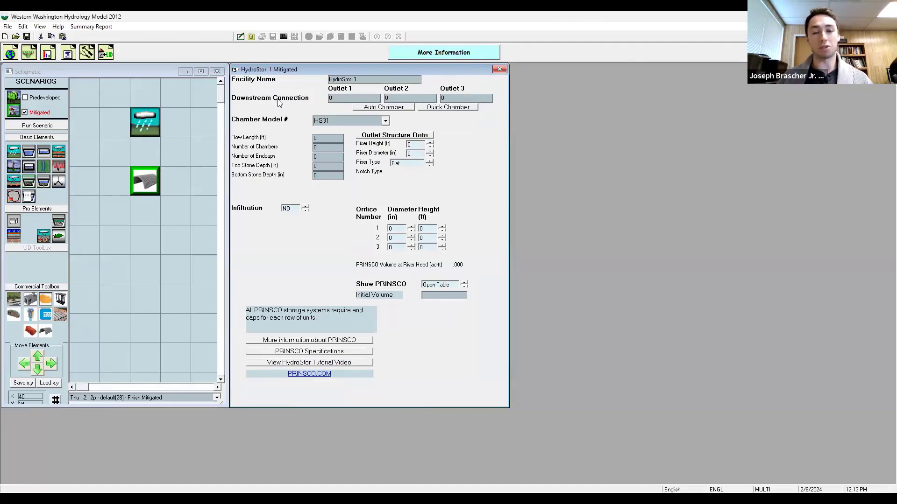
Step: Connect the basin's surface flow and interflow to the HydroStor chamber
{"action": "right_click", "coordinate": [152, 122]}
{"action": "left_click", "coordinate": [161, 138]}
{"action": "left_click", "coordinate": [143, 177]}
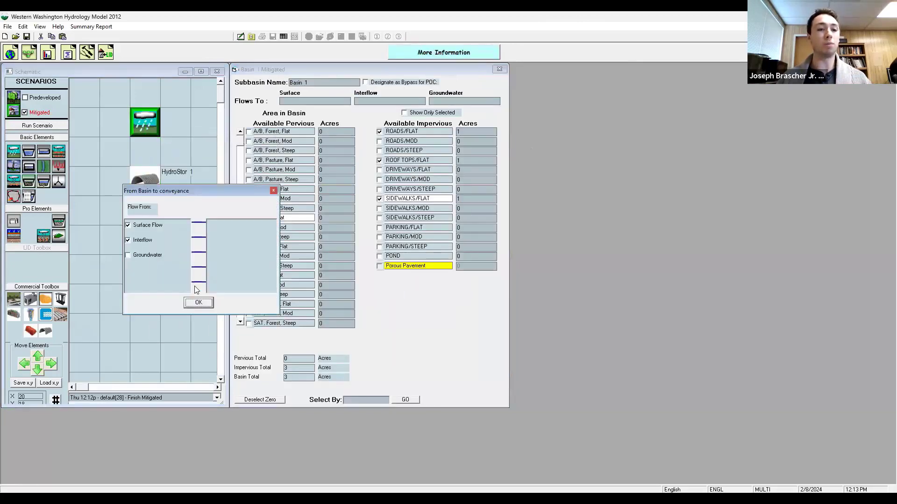
{"action": "left_click", "coordinate": [207, 306]}
Step: Connect the HydroStor chamber to the point of compliance
{"action": "left_click", "coordinate": [153, 188]}
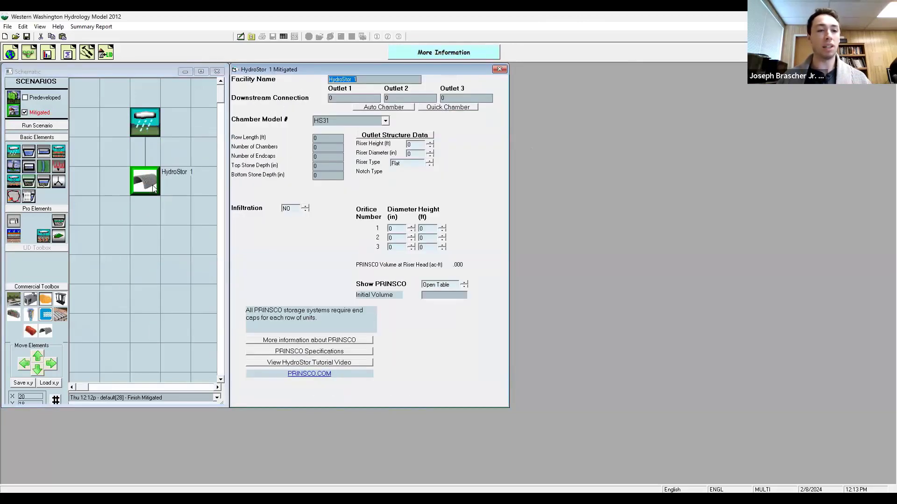
{"action": "left_click", "coordinate": [170, 213]}
{"action": "left_click", "coordinate": [253, 292]}
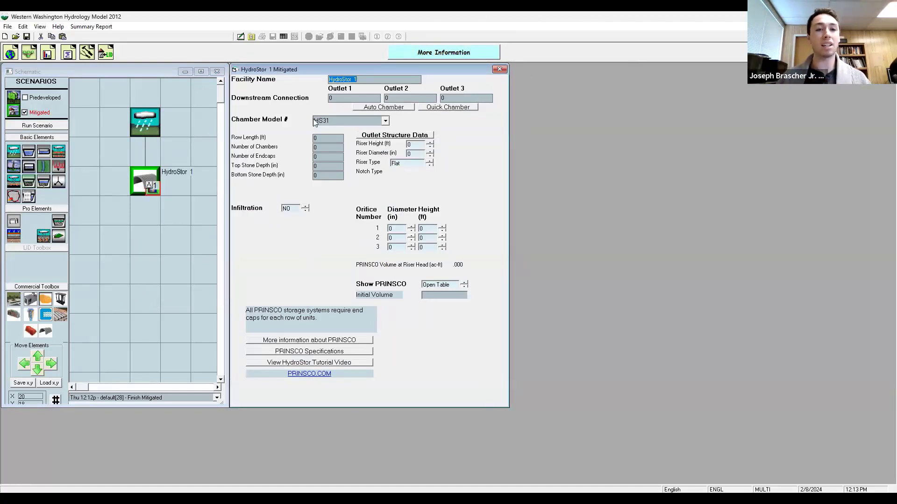
Step: Review the available chamber models and the PRINSCO product information and specifications
{"action": "left_click", "coordinate": [385, 121]}
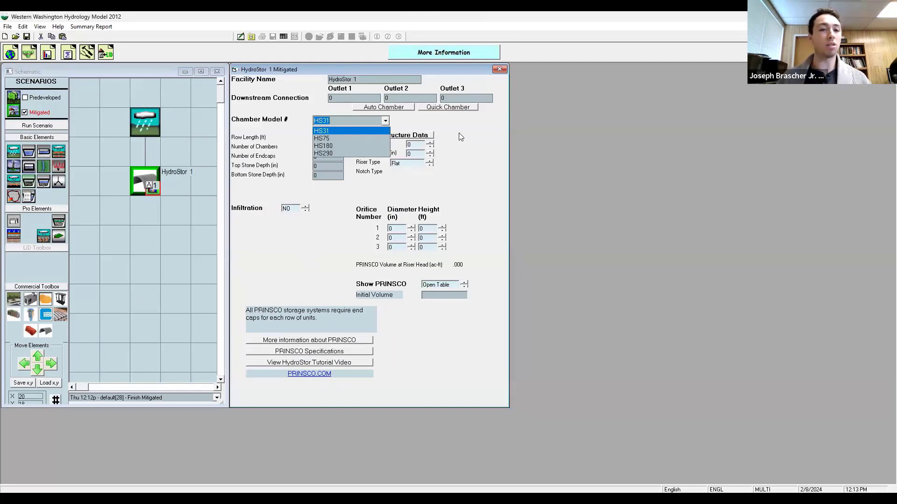
{"action": "left_click", "coordinate": [459, 134]}
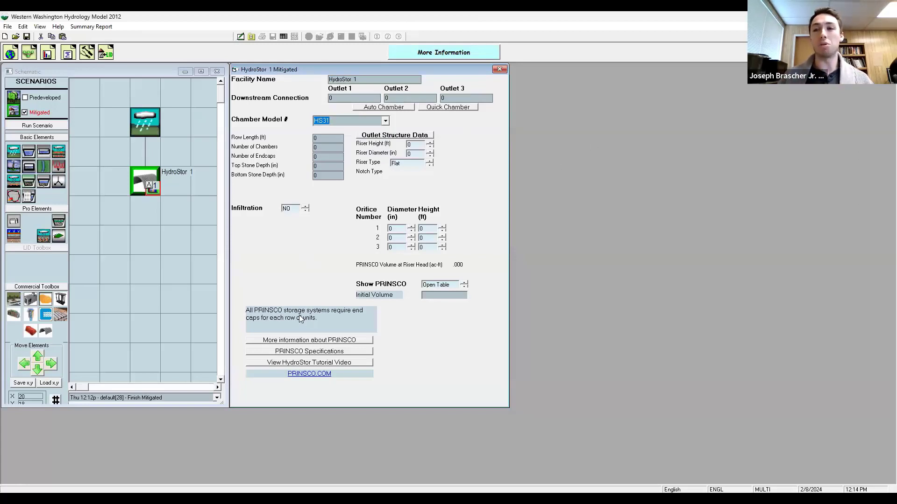
{"action": "left_click", "coordinate": [320, 341]}
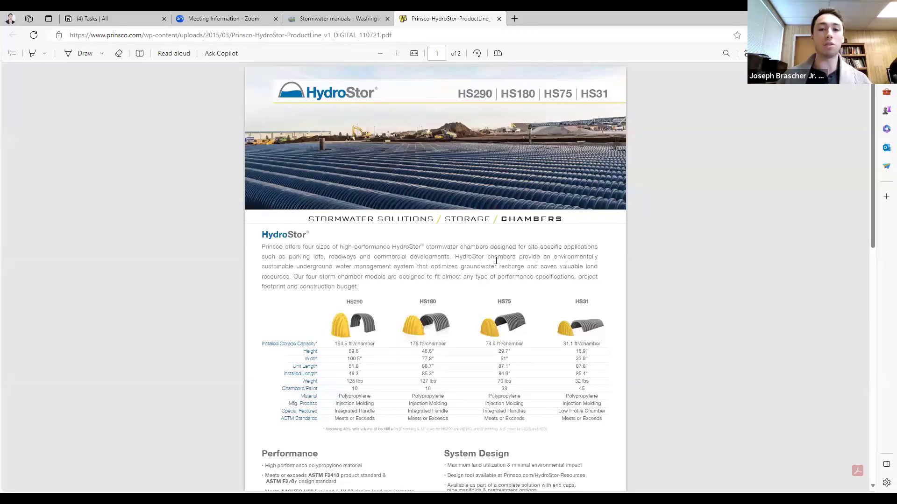
{"action": "scroll", "coordinate": [486, 289], "scroll_direction": "down", "scroll_amount": 2}
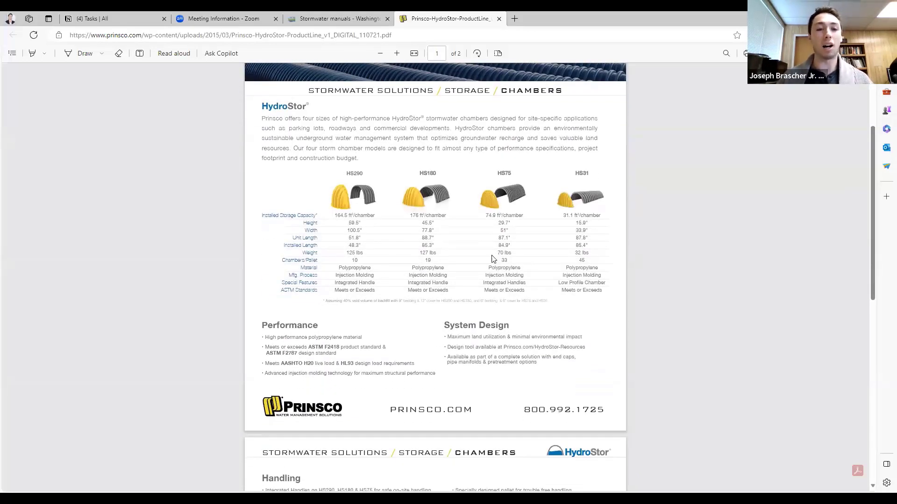
{"action": "scroll", "coordinate": [477, 231], "scroll_direction": "down", "scroll_amount": 2}
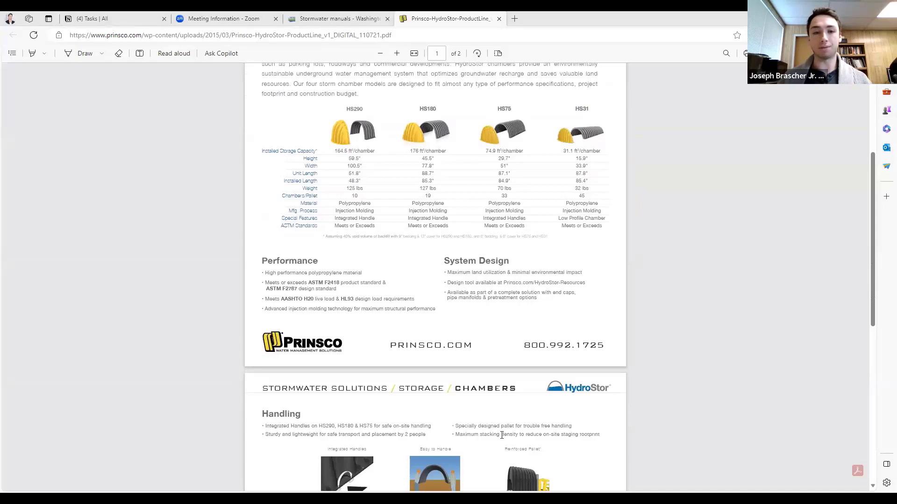
{"action": "key", "text": "alt+Tab"}
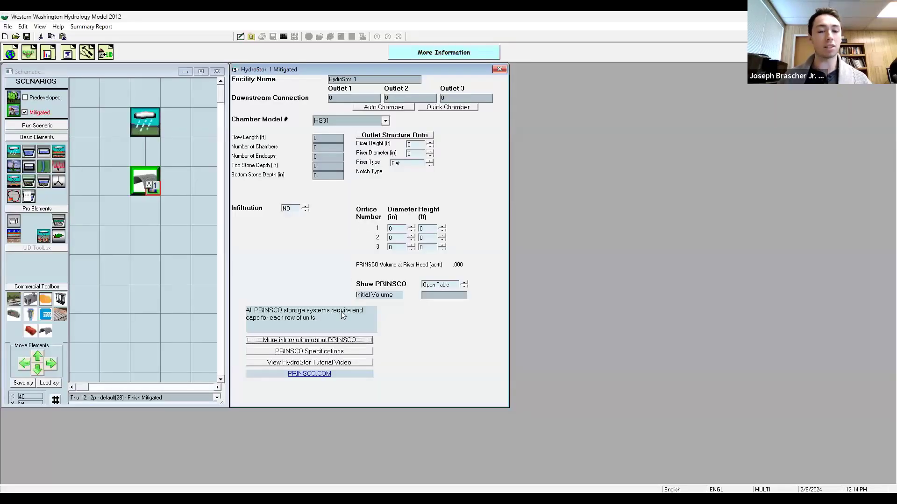
{"action": "left_click", "coordinate": [330, 354]}
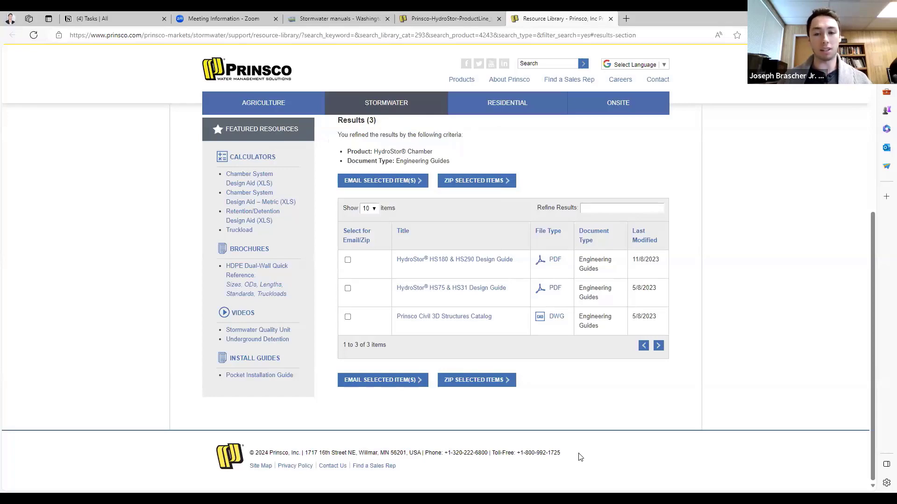
{"action": "key", "text": "alt+Tab"}
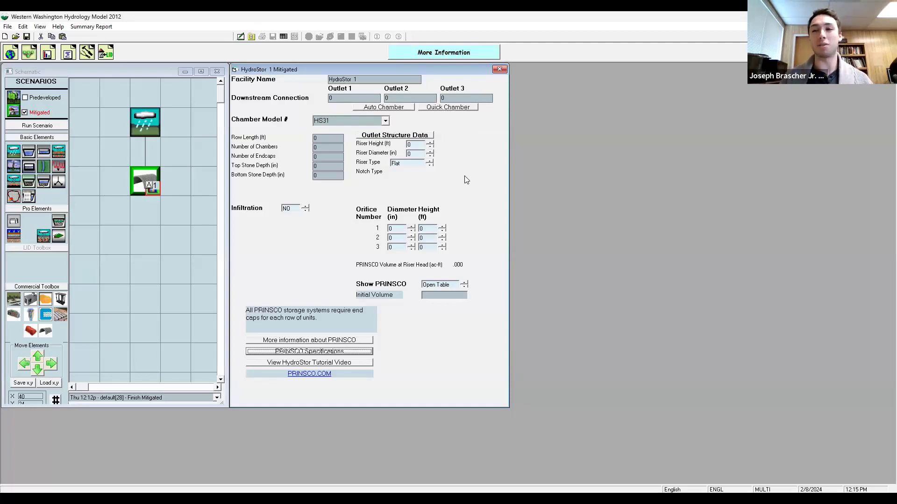
Step: Quick-size the HydroStor chamber with the HS180 model
{"action": "left_click", "coordinate": [436, 109]}
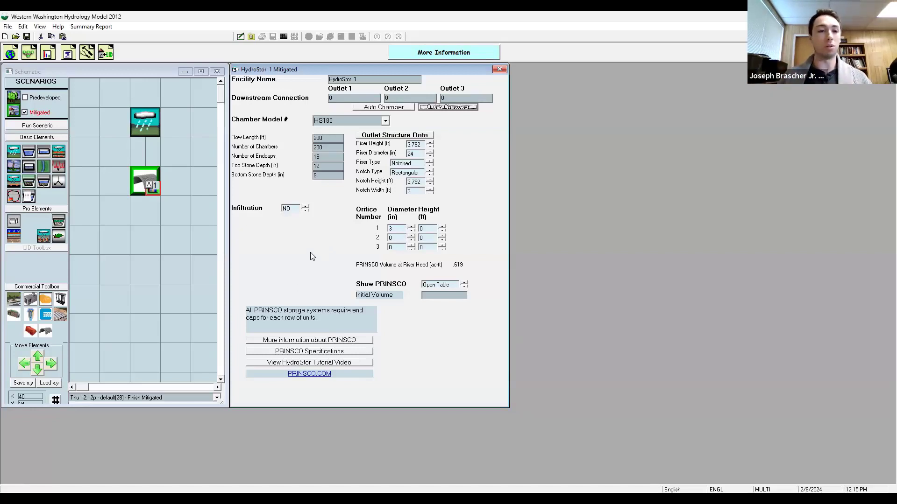
{"action": "left_click", "coordinate": [471, 430]}
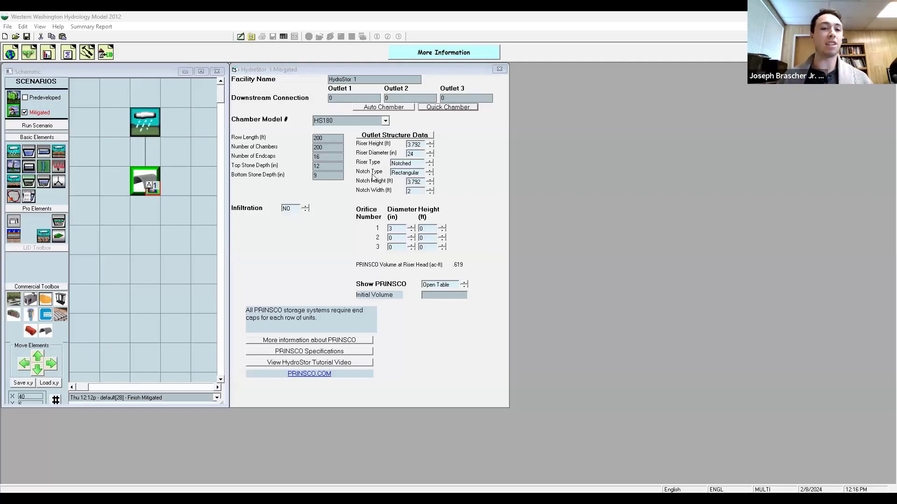
{"action": "left_click", "coordinate": [364, 120]}
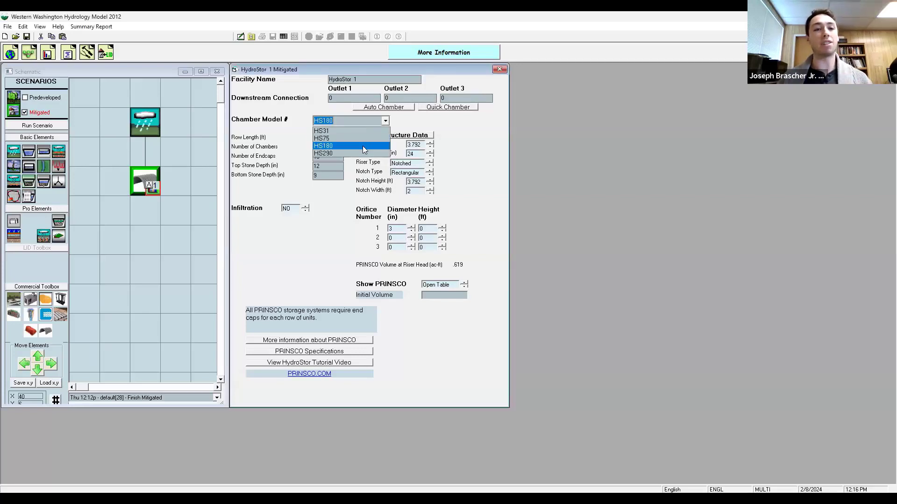
{"action": "left_click", "coordinate": [364, 147]}
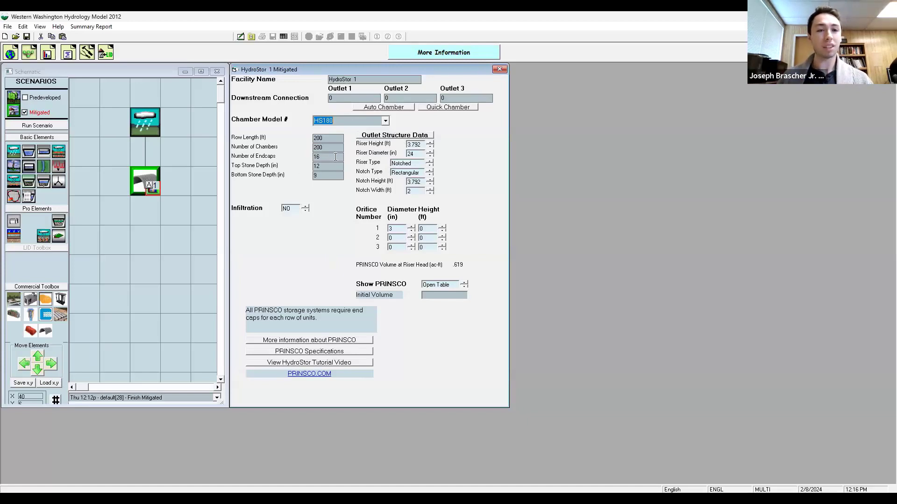
Step: Delete the HydroStor 1 element from the schematic
{"action": "left_click", "coordinate": [157, 184]}
{"action": "right_click", "coordinate": [159, 187]}
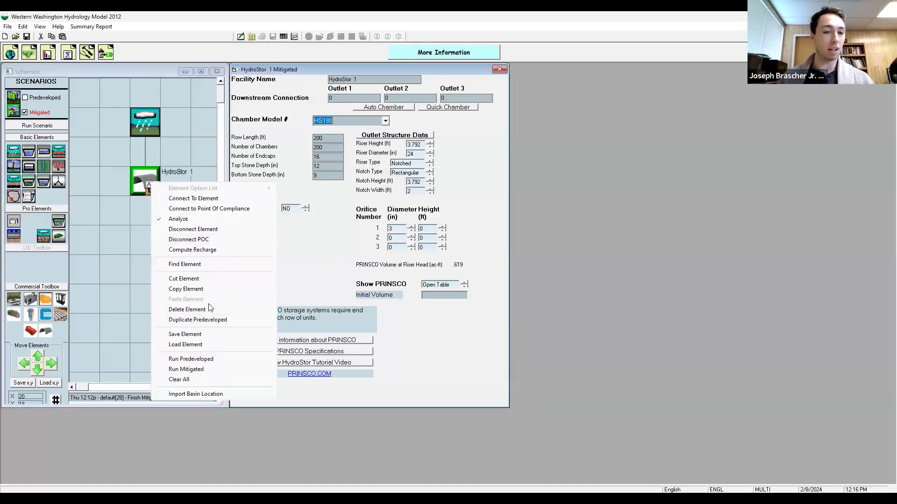
{"action": "left_click", "coordinate": [207, 310]}
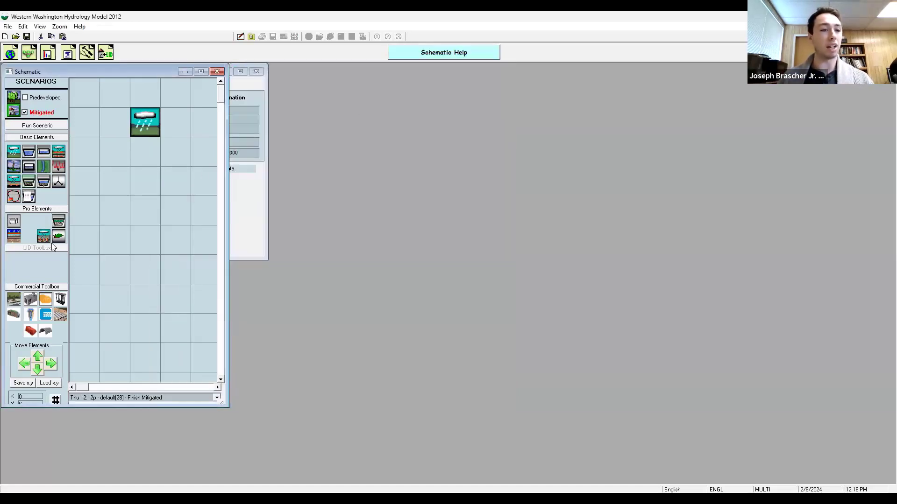
Step: Place a new HydroStor chamber below the basin, routing the basin's surface flow and interflow into it
{"action": "left_click_drag", "start_coordinate": [46, 332], "coordinate": [145, 179]}
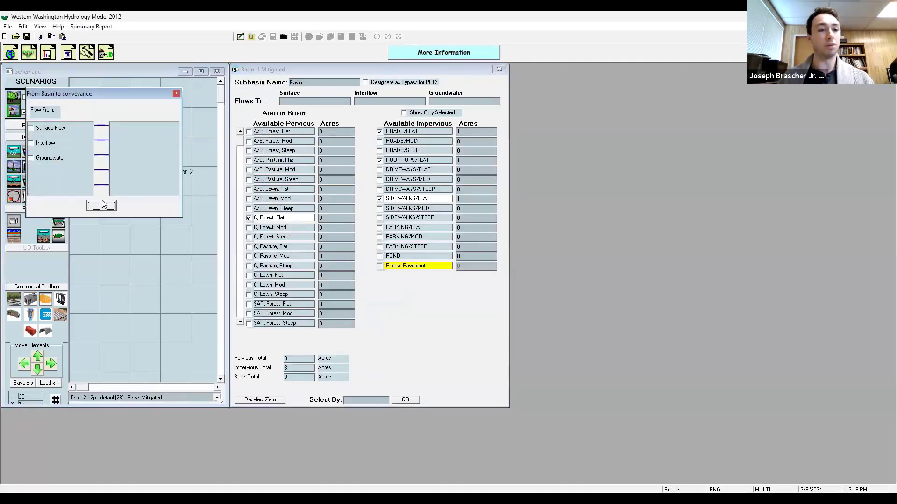
{"action": "left_click", "coordinate": [49, 143]}
{"action": "left_click", "coordinate": [54, 129]}
{"action": "left_click", "coordinate": [101, 206]}
Step: Connect HydroStor 2 to the point of compliance and set its chamber model to HS180
{"action": "right_click", "coordinate": [144, 184]}
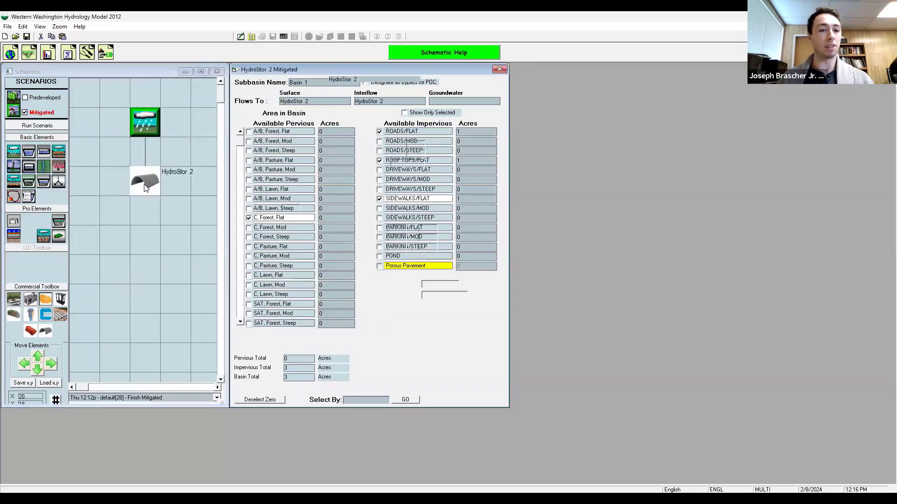
{"action": "left_click", "coordinate": [192, 214]}
{"action": "left_click", "coordinate": [165, 193]}
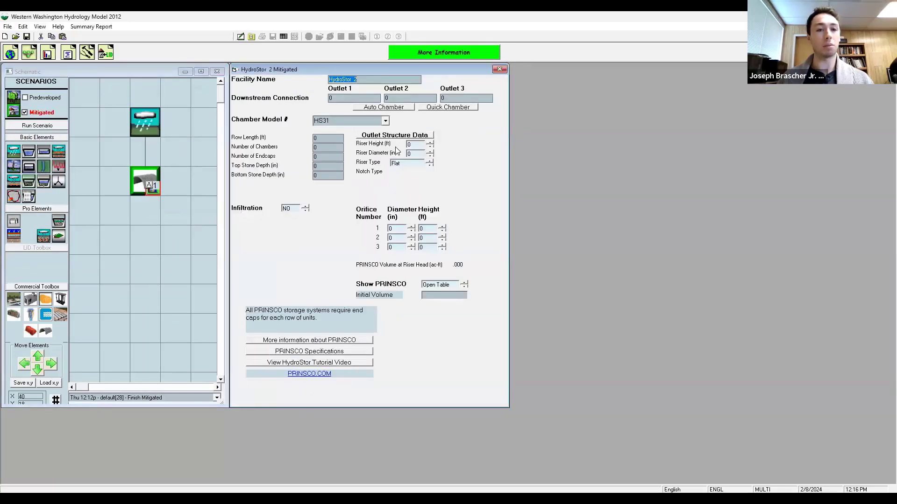
{"action": "left_click", "coordinate": [385, 121]}
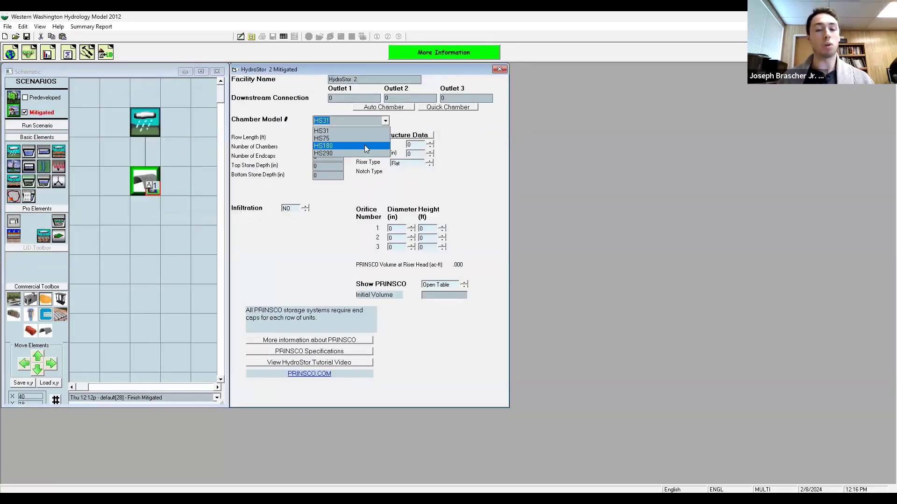
{"action": "left_click", "coordinate": [365, 146]}
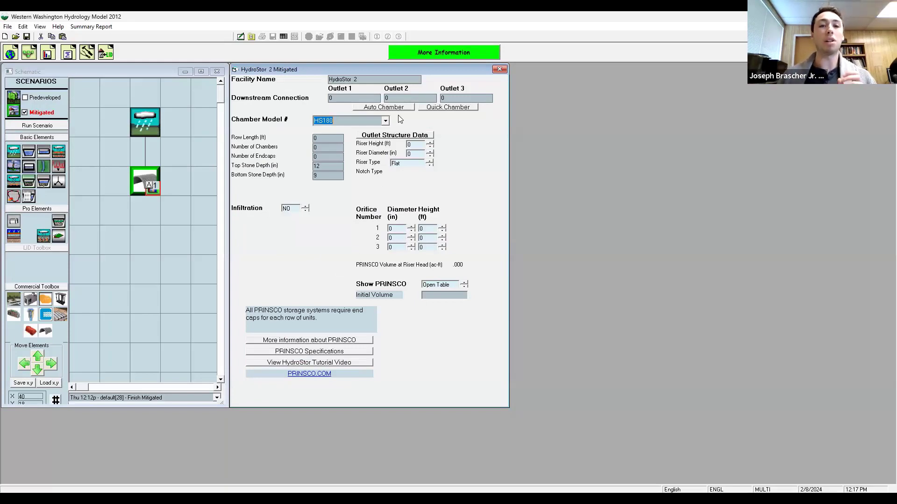
Step: Auto-size the HS180 chamber at the most thorough setting with a 1 orifice & rectangular notch outlet
{"action": "left_click", "coordinate": [383, 107]}
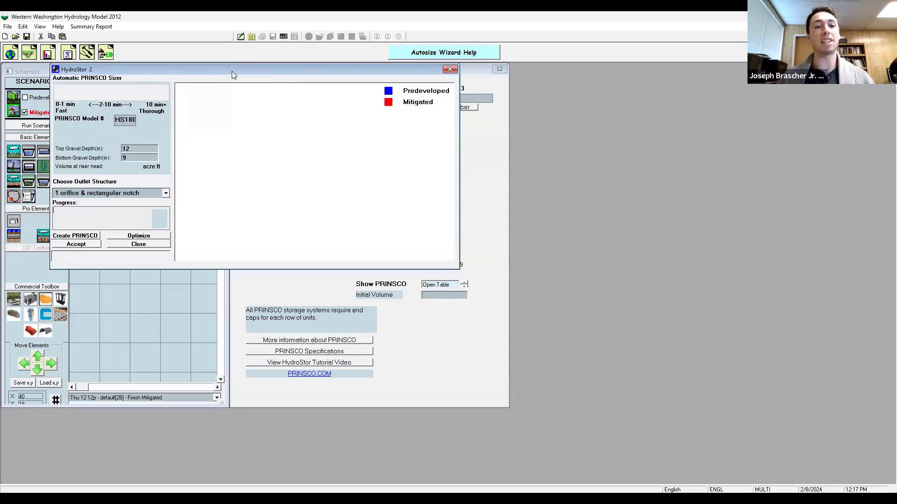
{"action": "left_click_drag", "start_coordinate": [231, 71], "coordinate": [315, 154]}
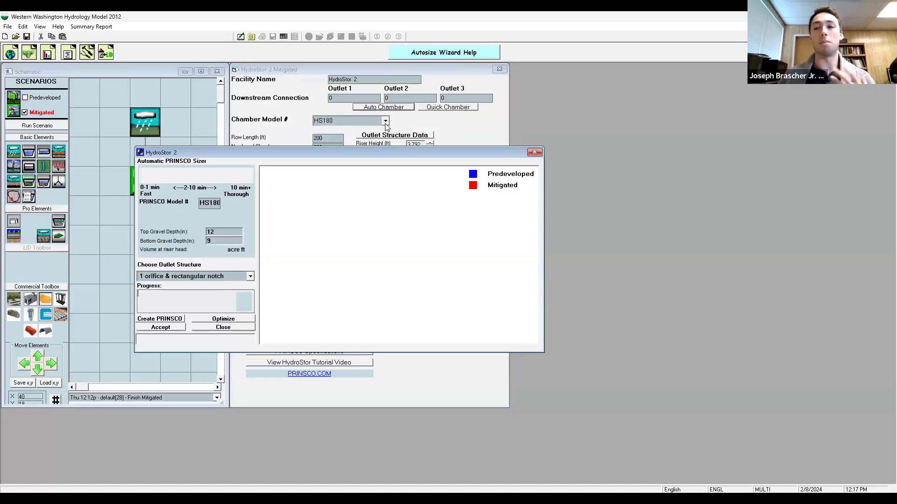
{"action": "left_click_drag", "start_coordinate": [358, 149], "coordinate": [349, 113]}
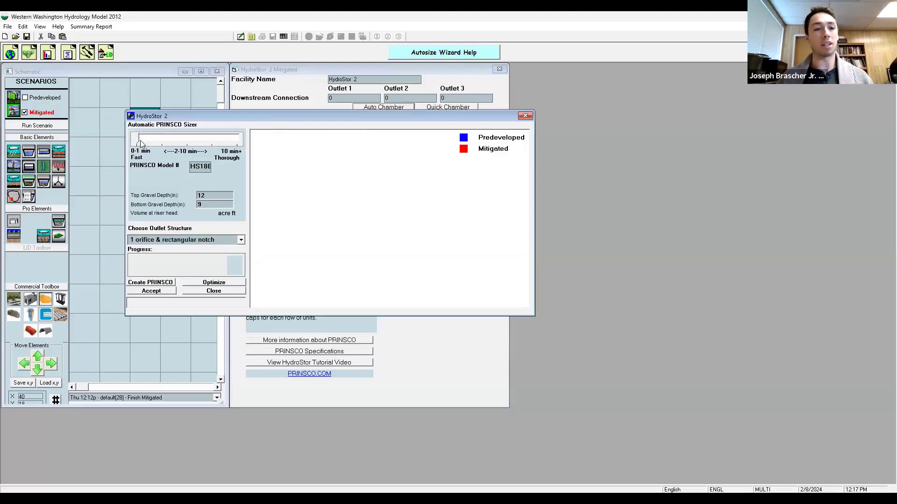
{"action": "left_click_drag", "start_coordinate": [136, 140], "coordinate": [245, 134]}
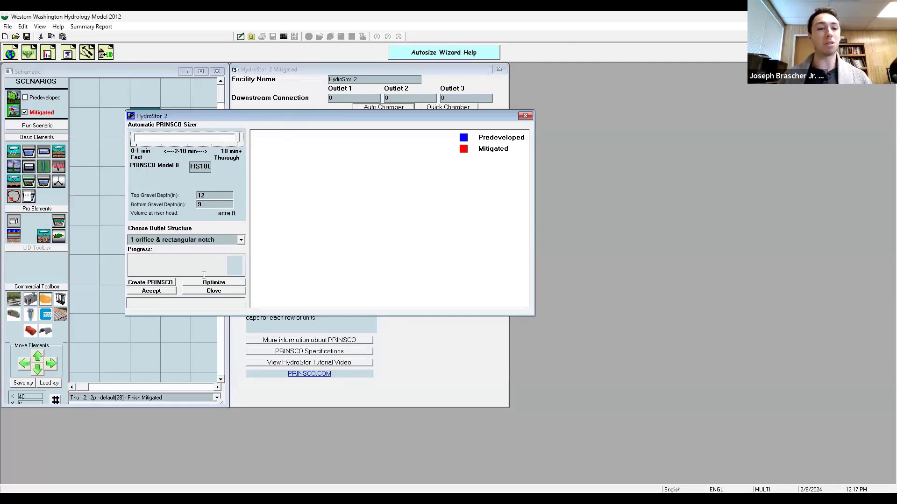
{"action": "left_click", "coordinate": [151, 283]}
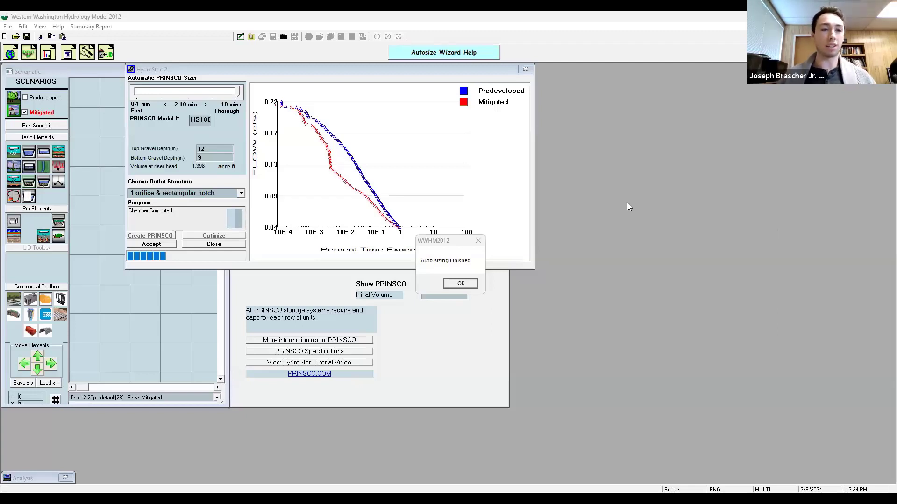
{"action": "left_click", "coordinate": [460, 284]}
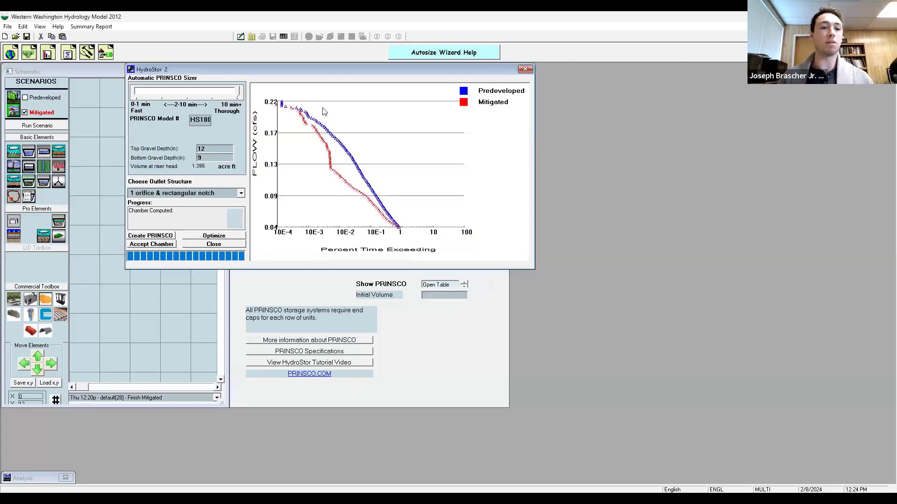
Step: Close the chamber sizer and review the POC 1 flow duration analysis comparing predeveloped and mitigated flows
{"action": "left_click", "coordinate": [525, 69]}
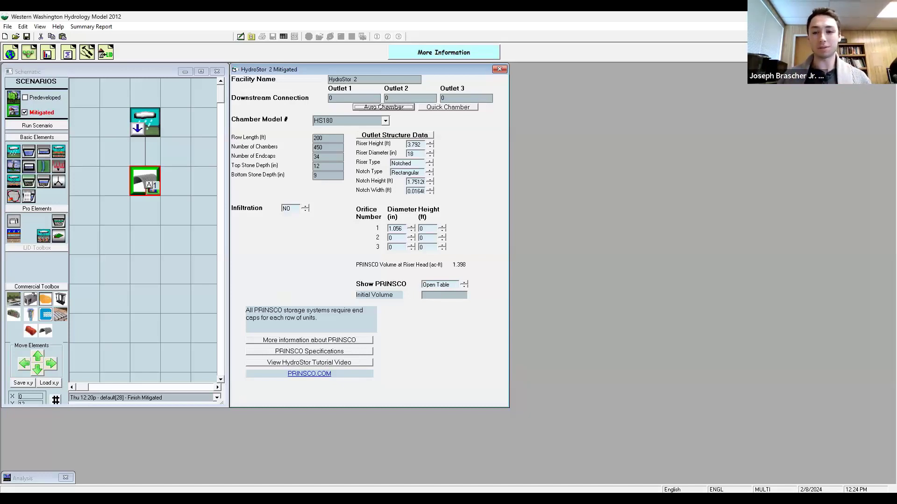
{"action": "left_click", "coordinate": [625, 365]}
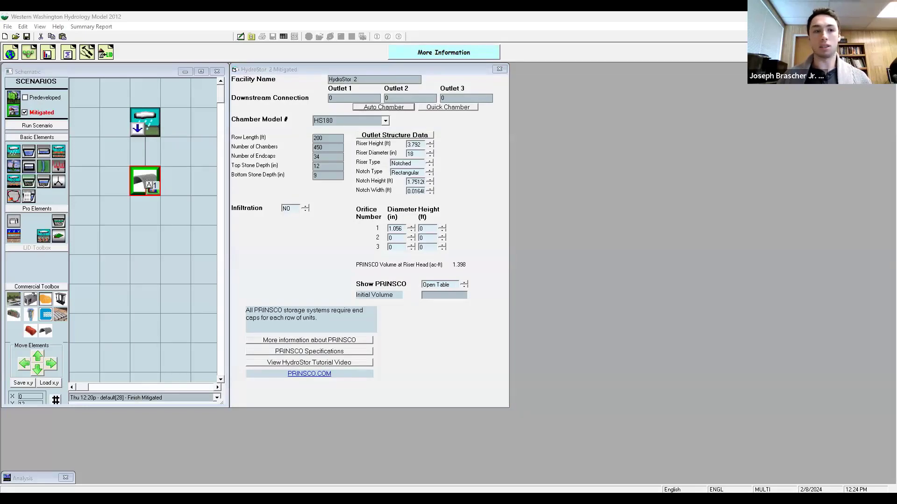
{"action": "left_click", "coordinate": [50, 54]}
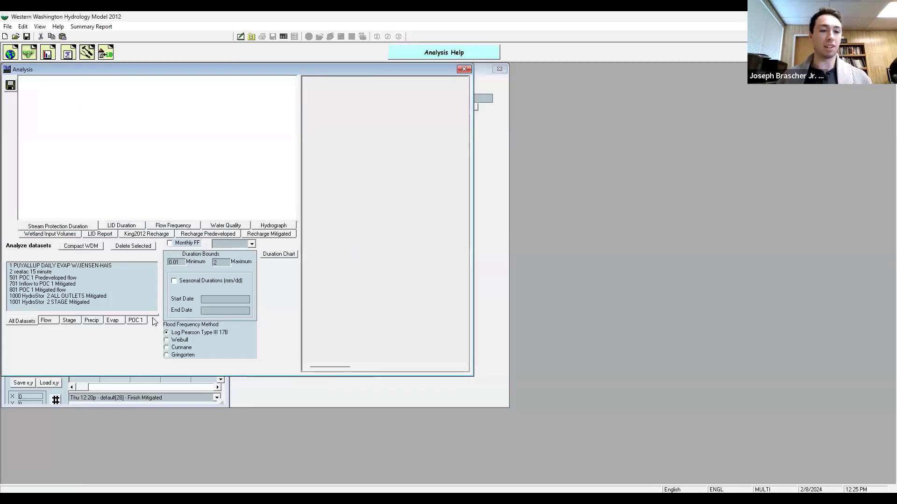
{"action": "left_click", "coordinate": [140, 323]}
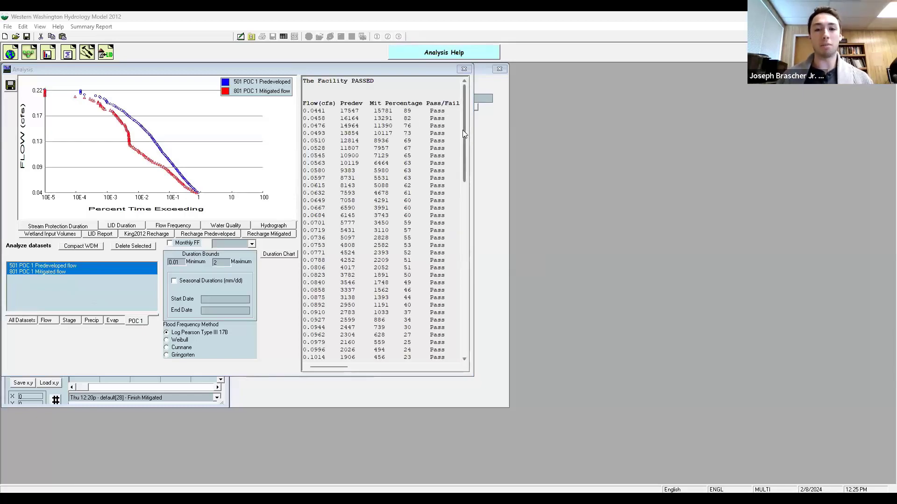
{"action": "left_click_drag", "start_coordinate": [463, 130], "coordinate": [414, 92]}
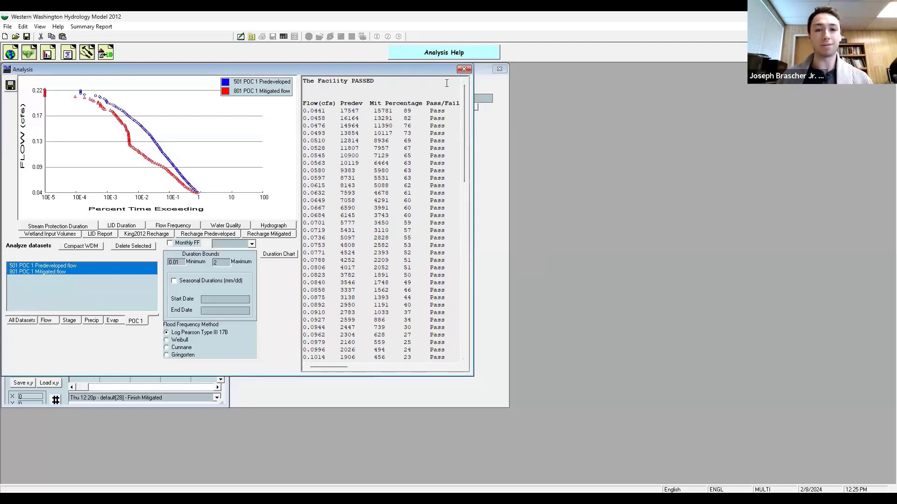
{"action": "left_click_drag", "start_coordinate": [466, 107], "coordinate": [451, 67]}
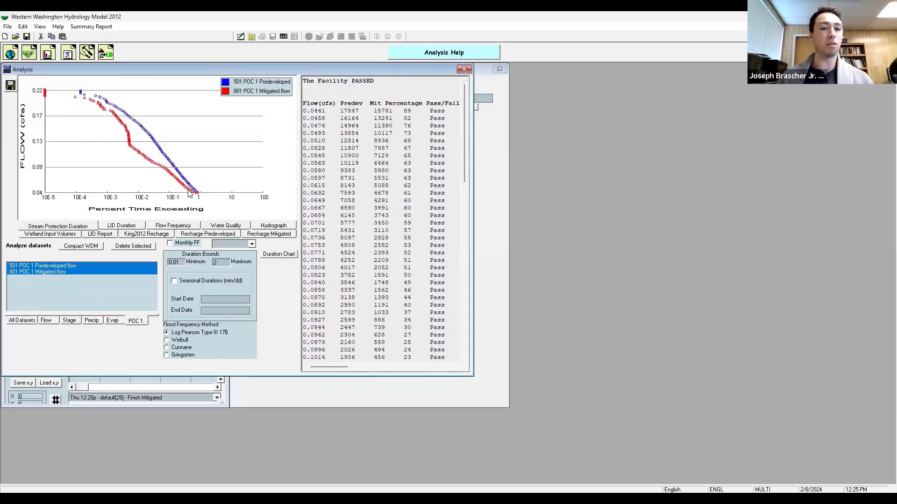
{"action": "left_click", "coordinate": [464, 70]}
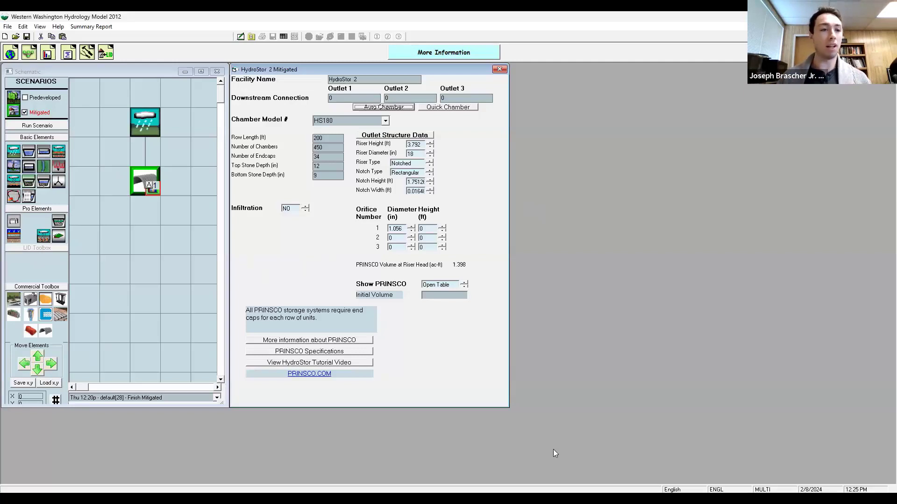
Step: Switch to the Predeveloped scenario and open Basin 1 to check its land cover
{"action": "left_click", "coordinate": [47, 98]}
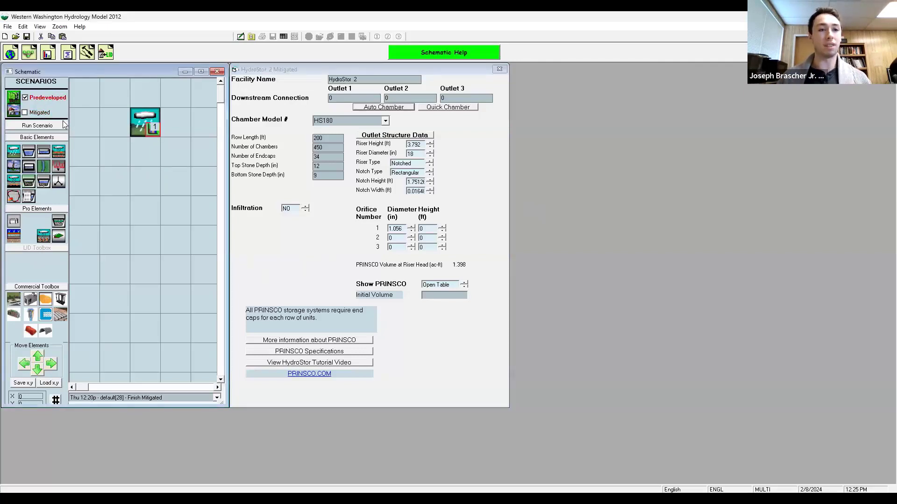
{"action": "left_click", "coordinate": [152, 130]}
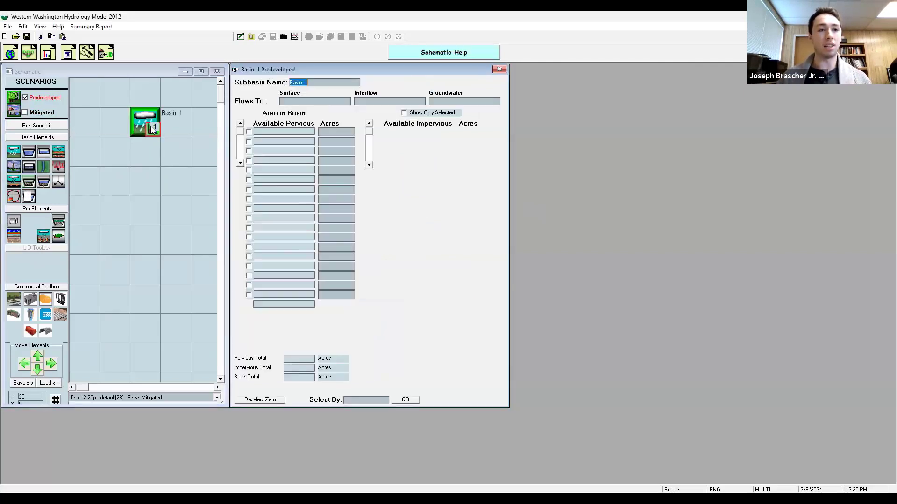
Step: Start creating a new project from the File menu
{"action": "left_click", "coordinate": [8, 26]}
{"action": "left_click", "coordinate": [9, 37]}
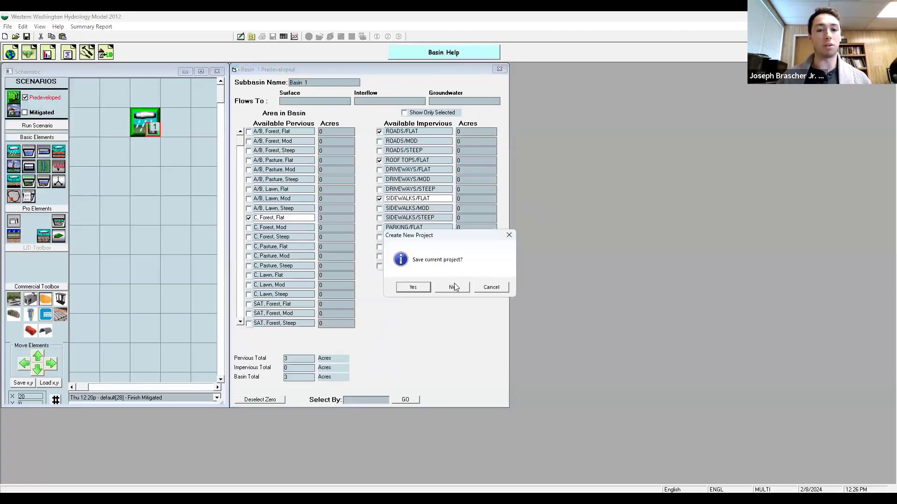